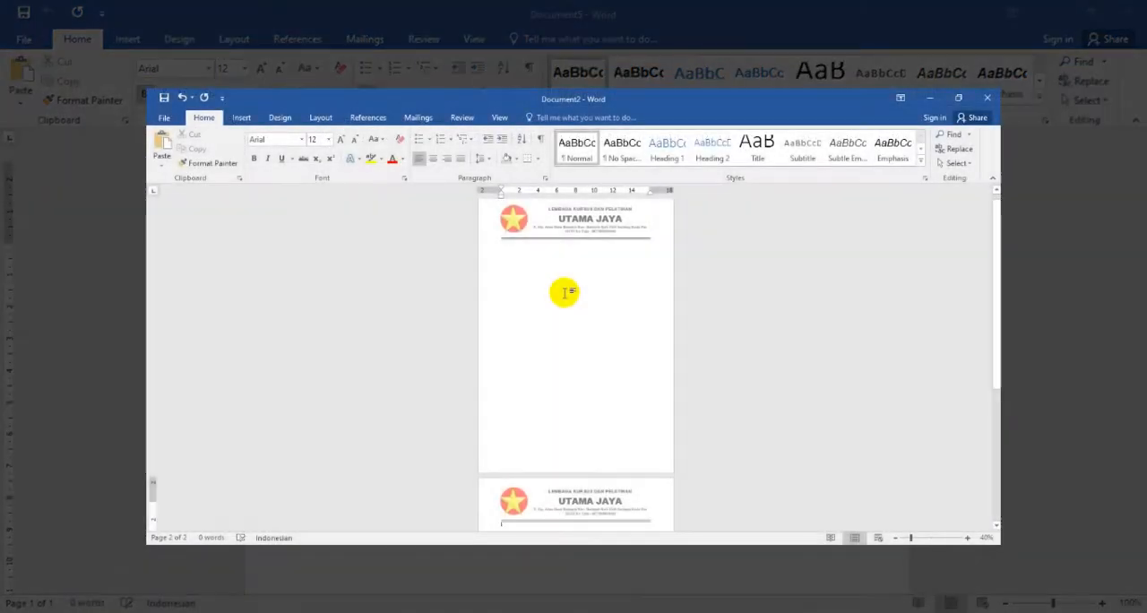
- Examine the finished letterhead repeated across both pages of the sample document
scroll(577, 435, "down", 1)
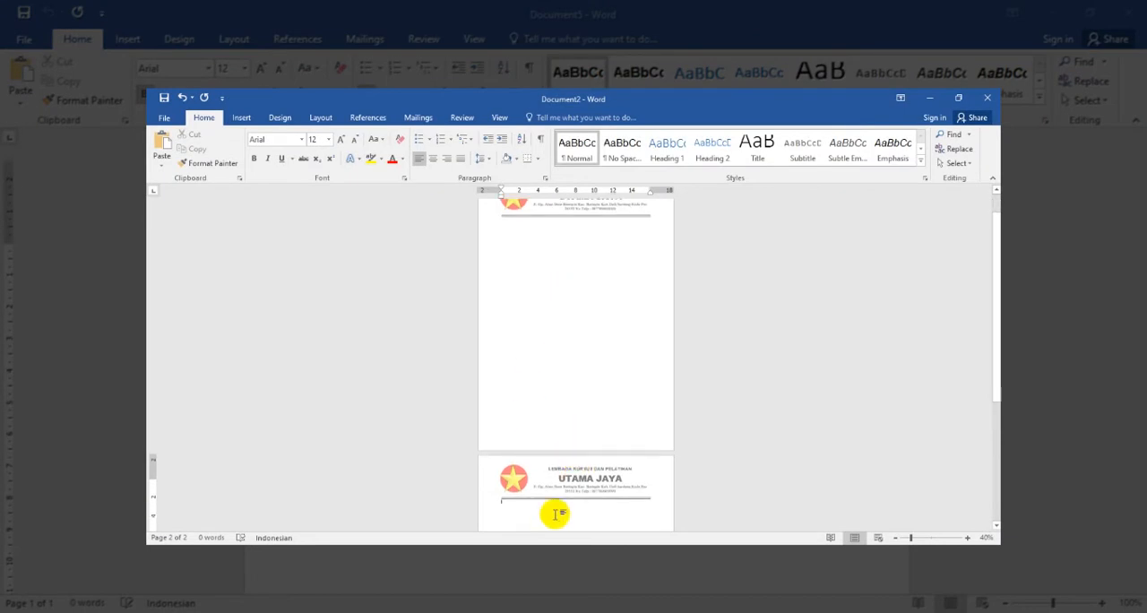
scroll(591, 496, "down", 4)
scroll(598, 494, "down", 5)
scroll(581, 452, "up", 10)
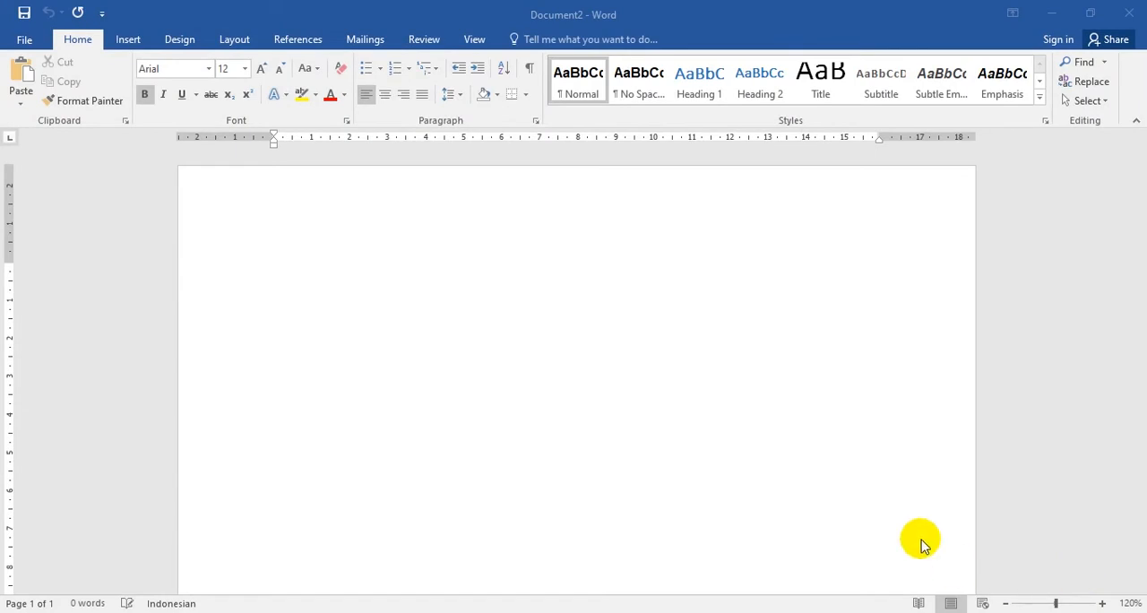
- Open the blank document's header for editing and remove the centre tab stop at 8 cm
left_click(466, 179)
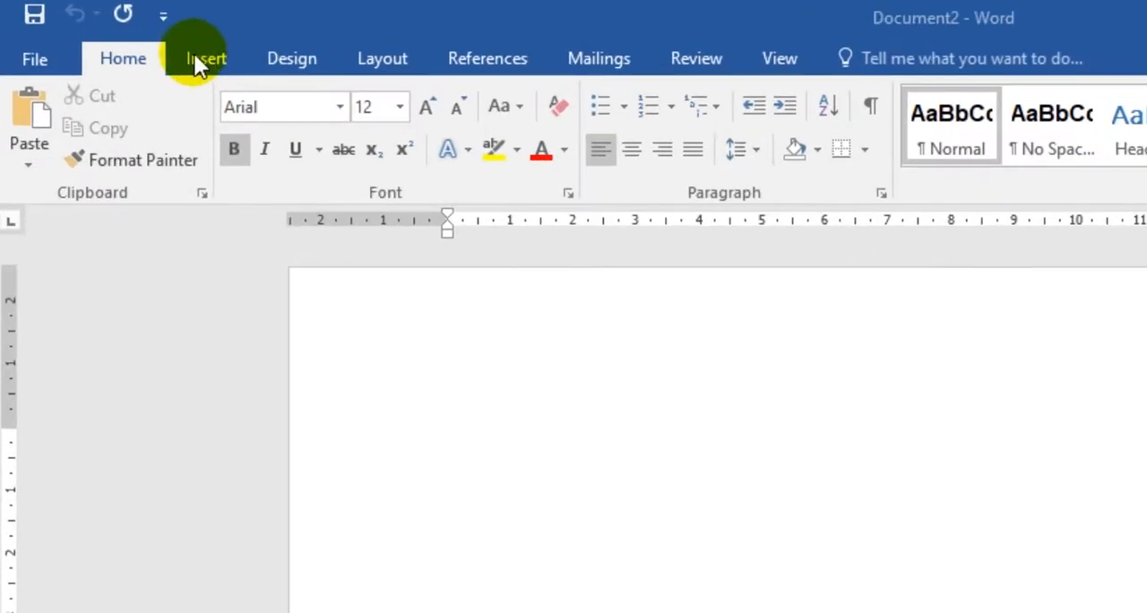
left_click(203, 55)
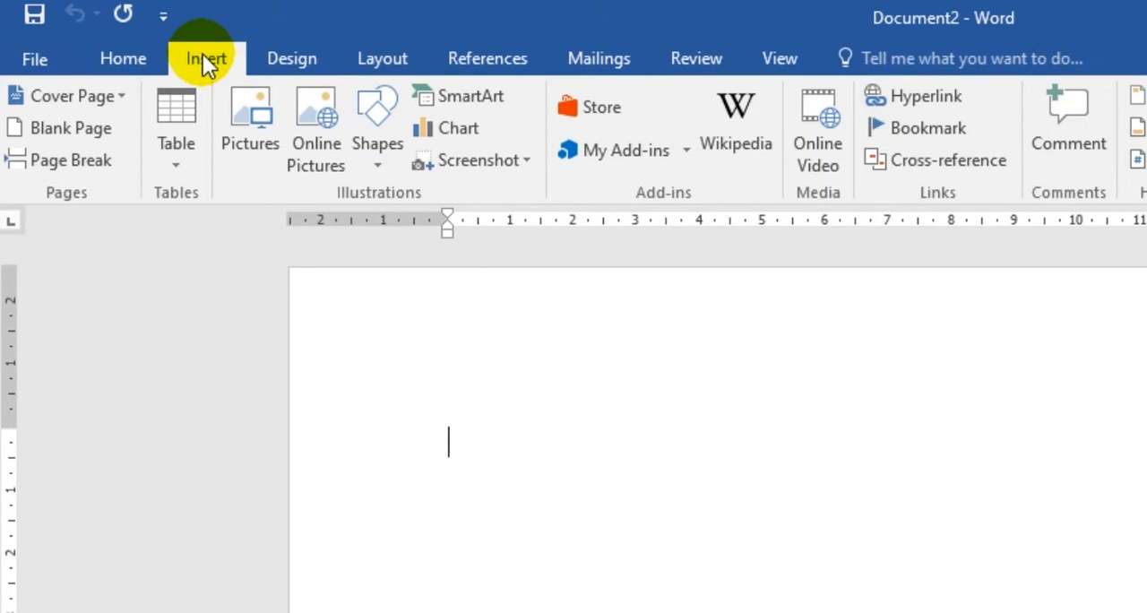
left_click(609, 96)
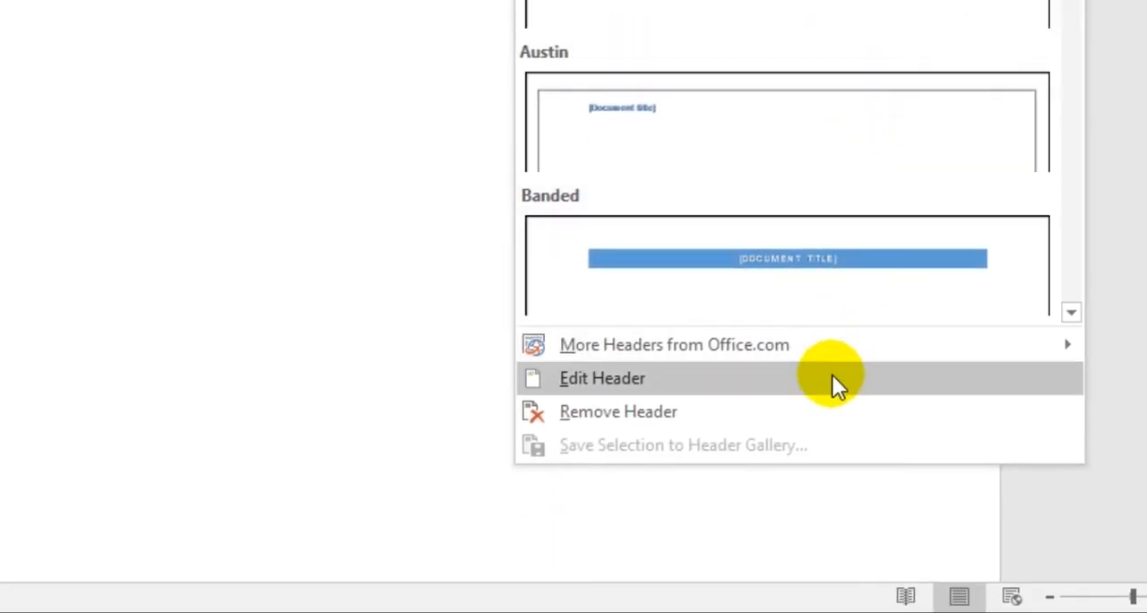
left_click(795, 393)
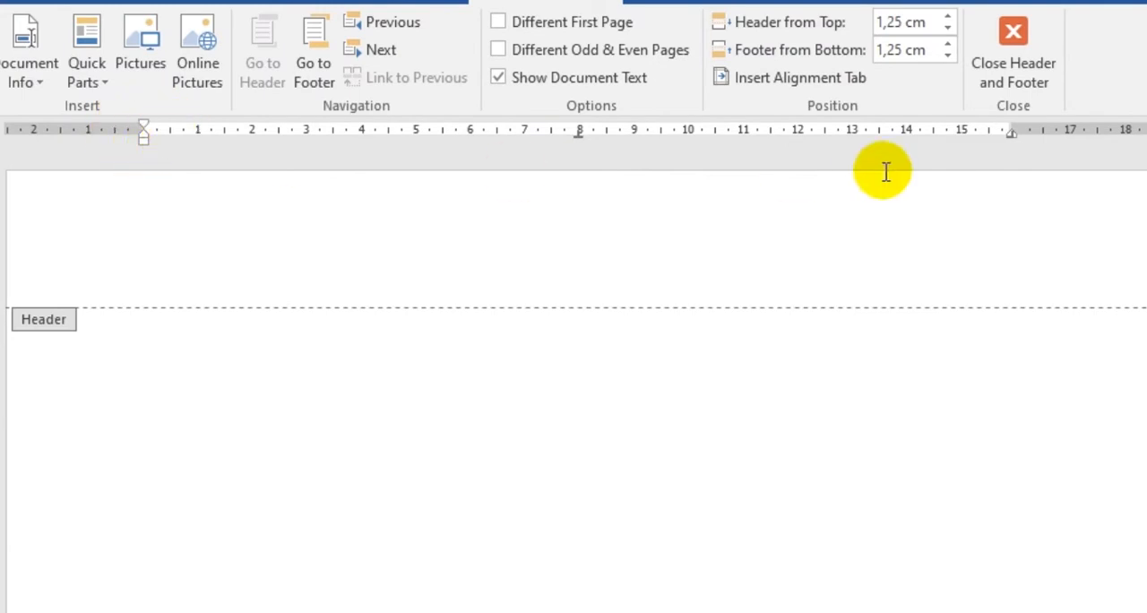
double_click(578, 136)
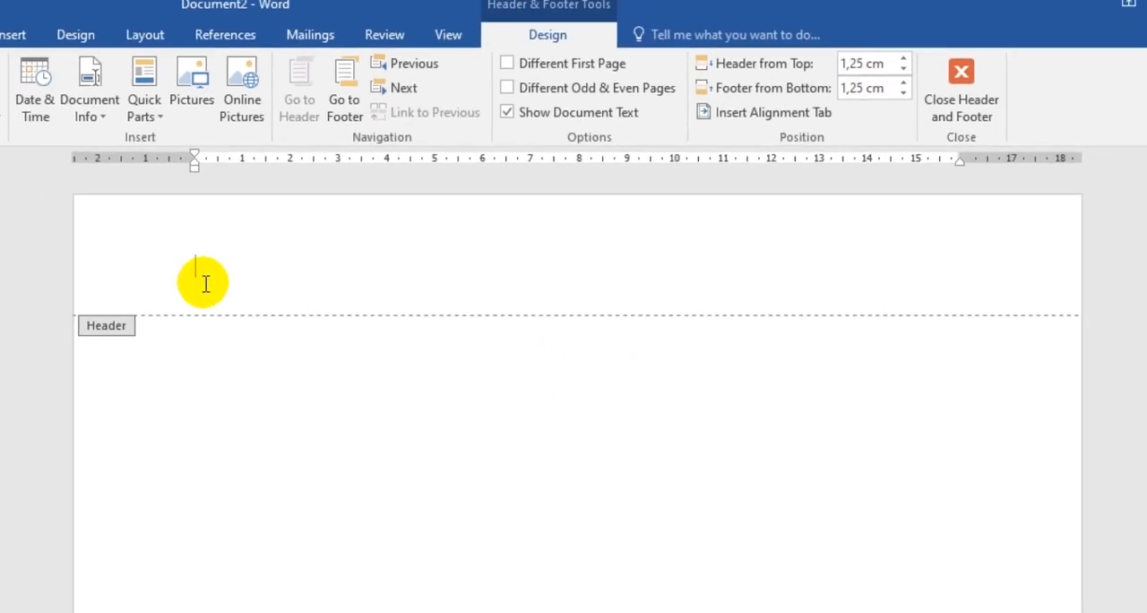
- Enter LEMBAGA KURSUS DAN PELATIHAN and UTAMA JAYA as the first two lines of the header
type("LEMBAGA KURSUS DAN PELATIHAN")
key("Return")
type("UTAMA JAYA")
key("Return")
- Add the institution's street address, postal code and phone number as the third header paragraph
type("Jl. Gg. Abas Desa Beringin Kec. Beringin Kab. Deli Serdang kode")
key("BackSpace")
key("BackSpace")
key("BackSpace")
key("BackSpace")
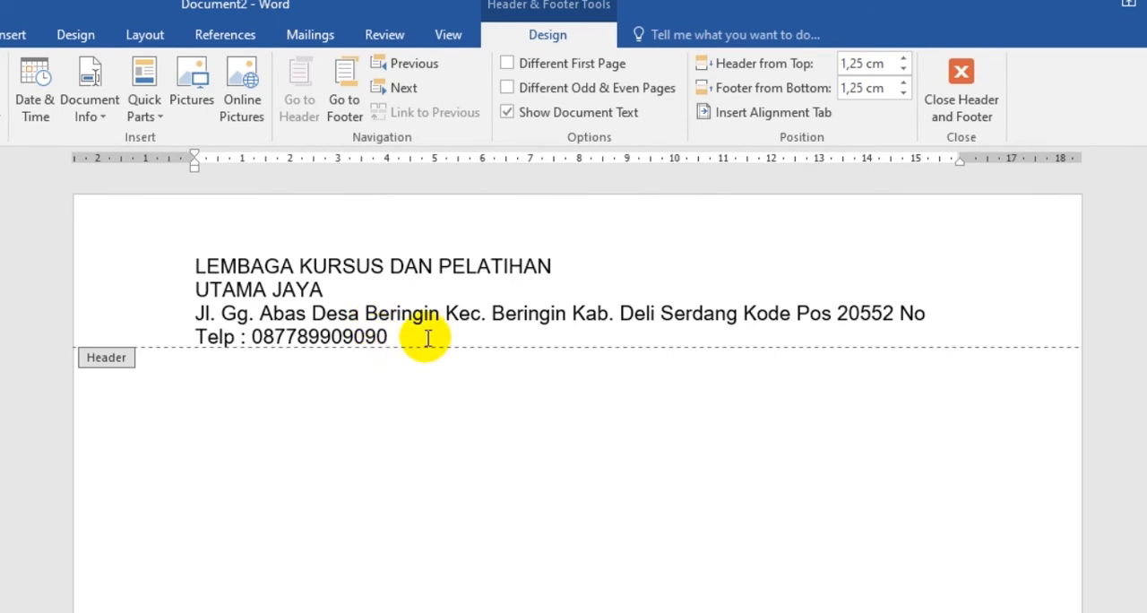
- Indent all the header lines to 3 cm from the left margin
left_click_drag(387, 338, 178, 257)
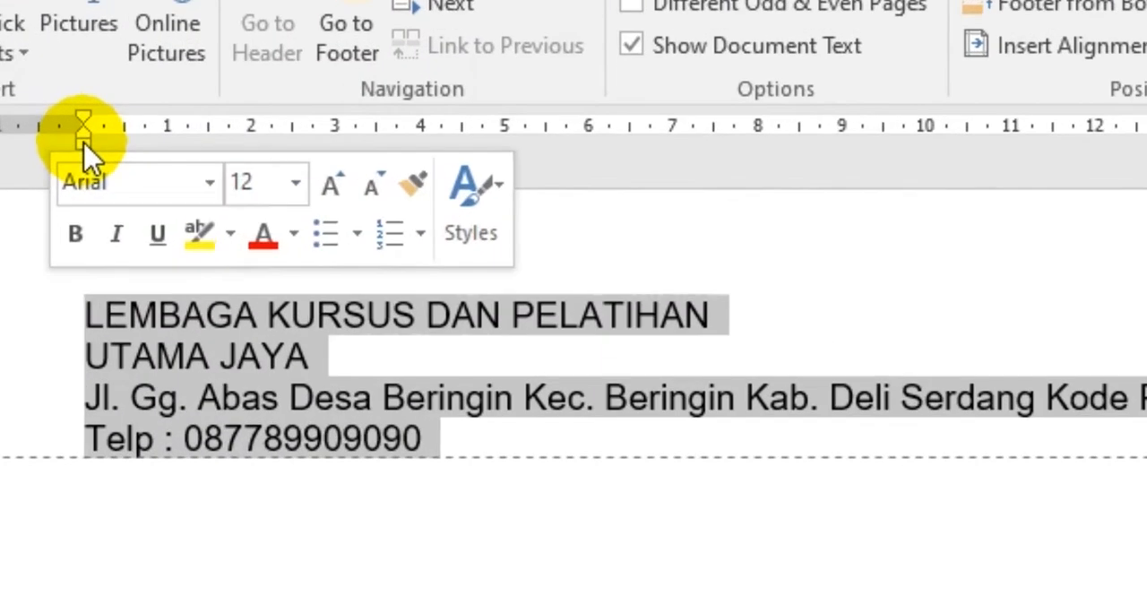
left_click_drag(194, 165, 334, 165)
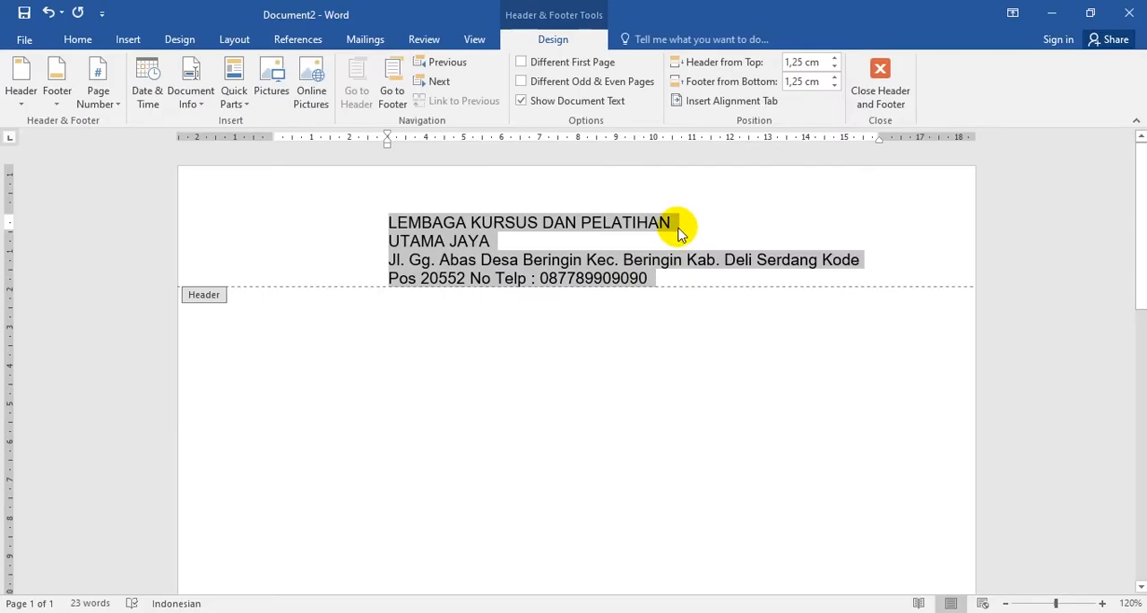
left_click(678, 231)
- Format the header line LEMBAGA KURSUS DAN PELATIHAN as 14 pt bold Arial
left_click_drag(691, 218, 407, 222)
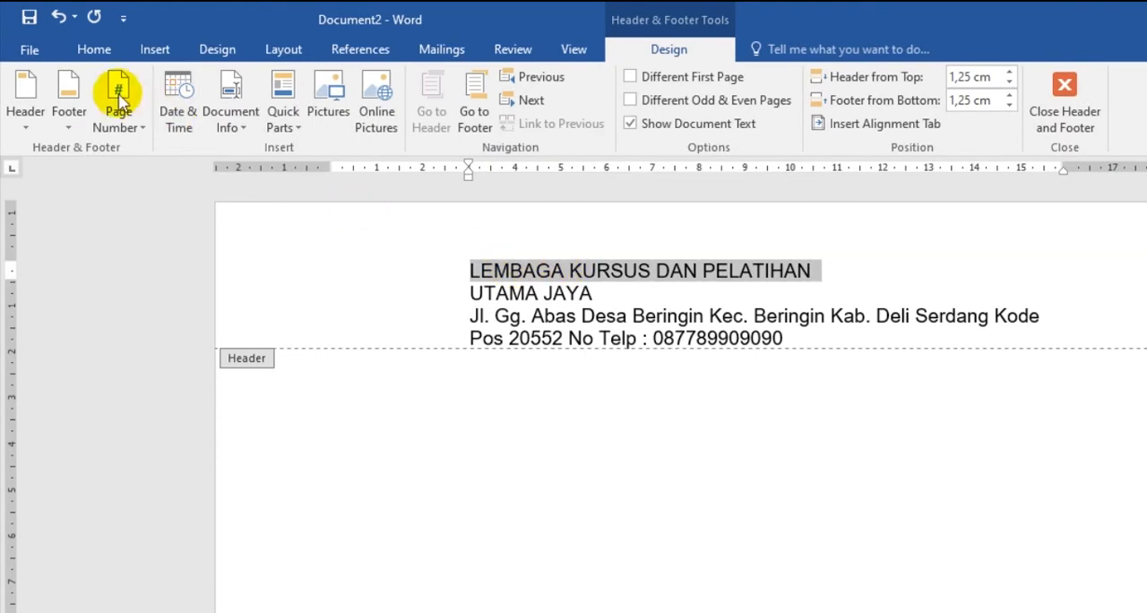
left_click(94, 51)
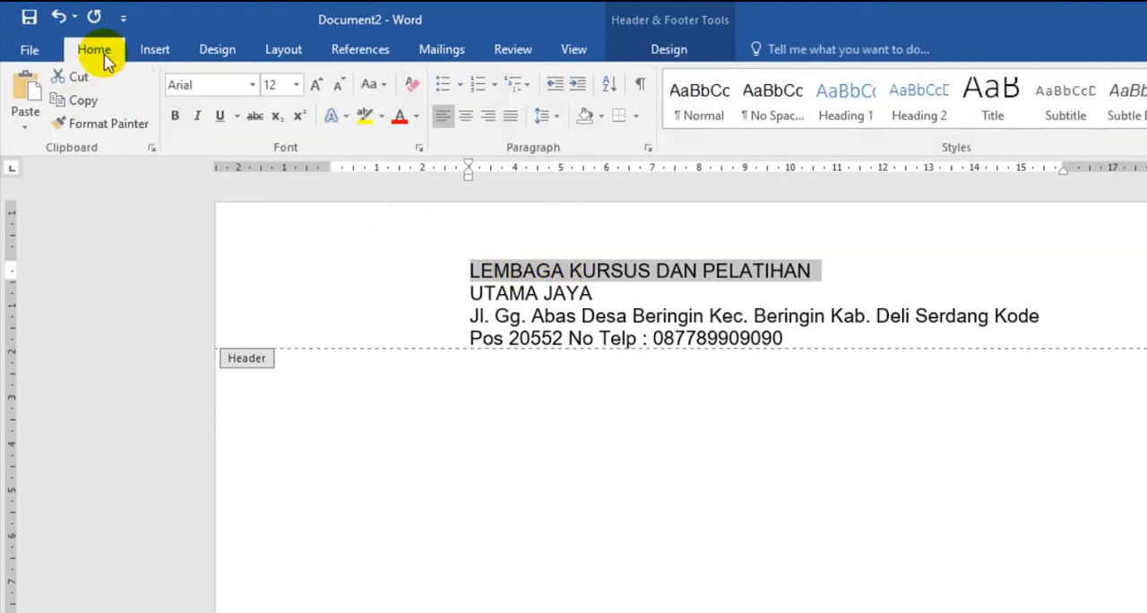
left_click(297, 85)
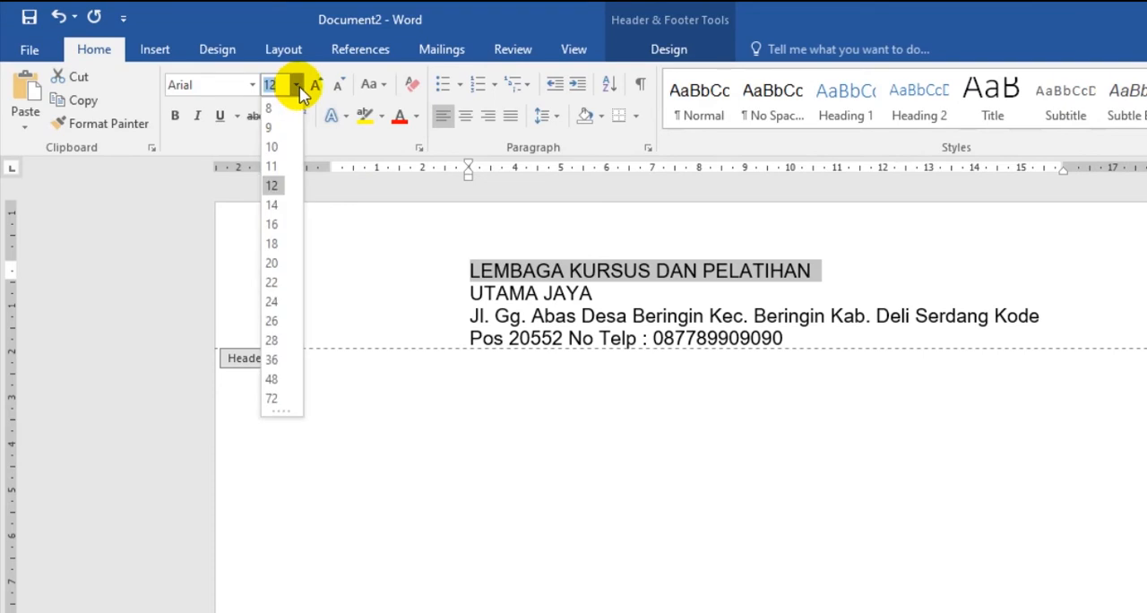
left_click(272, 205)
left_click(253, 84)
left_click(193, 205)
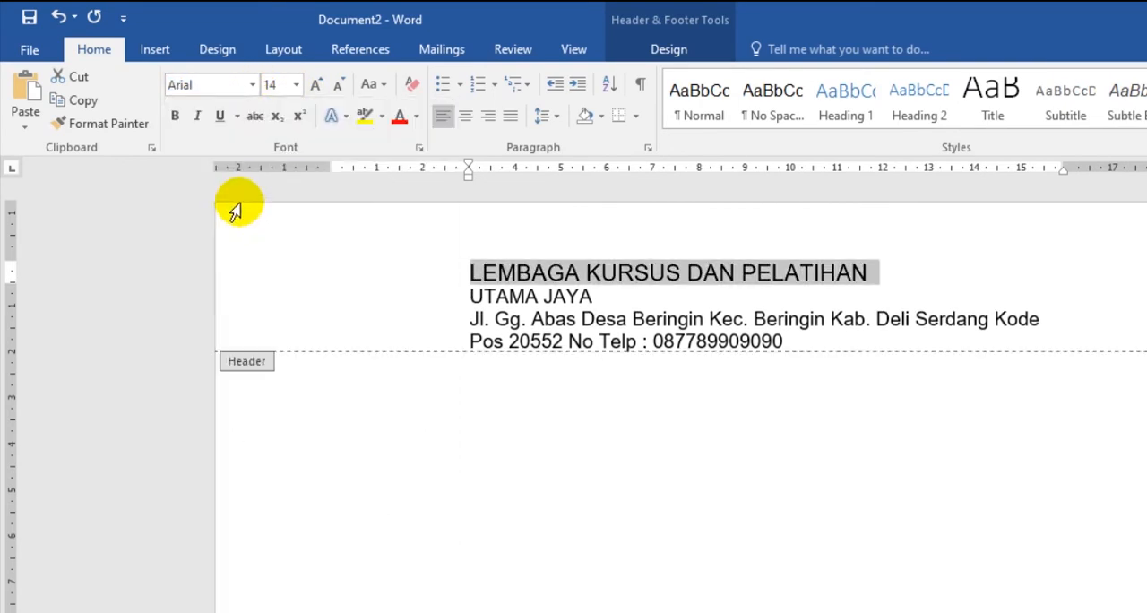
left_click(176, 117)
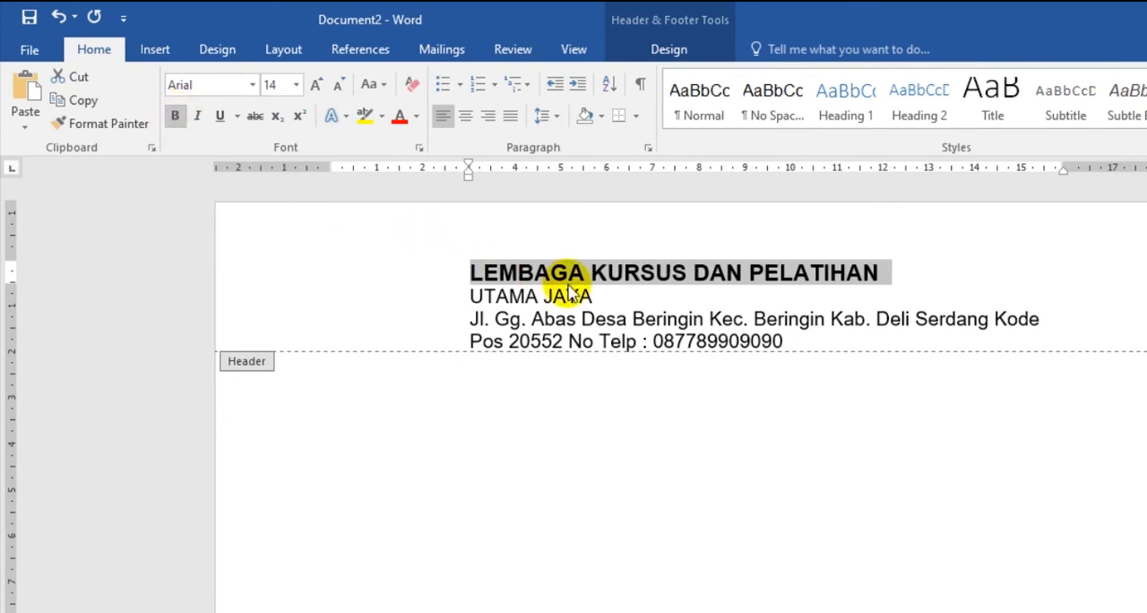
- Format the header line UTAMA JAYA as 26 pt Arial Black
left_click_drag(596, 296, 451, 289)
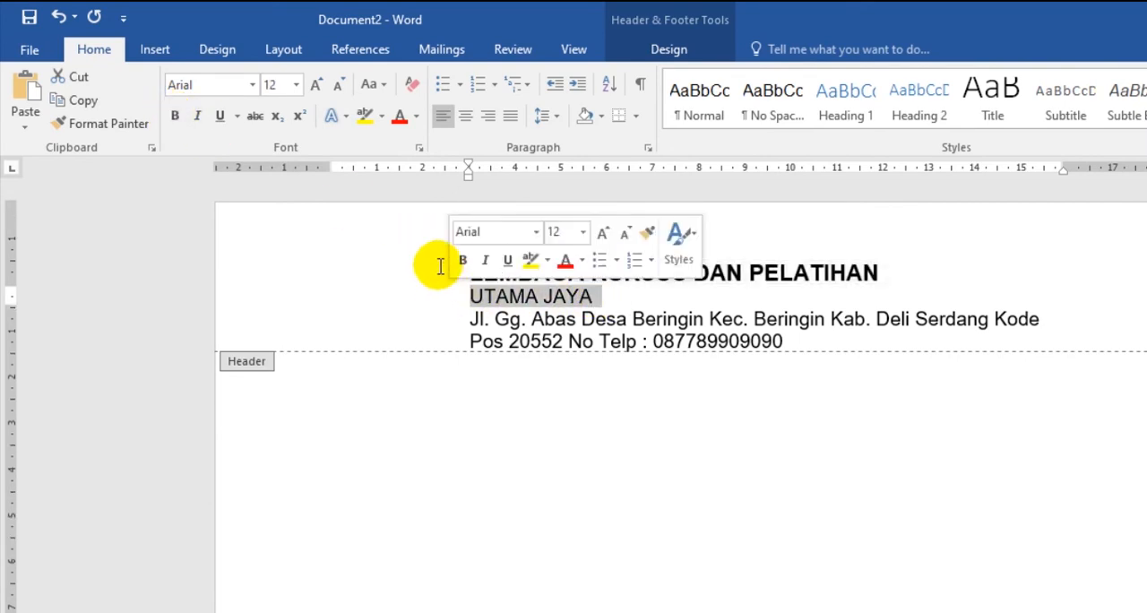
left_click(295, 85)
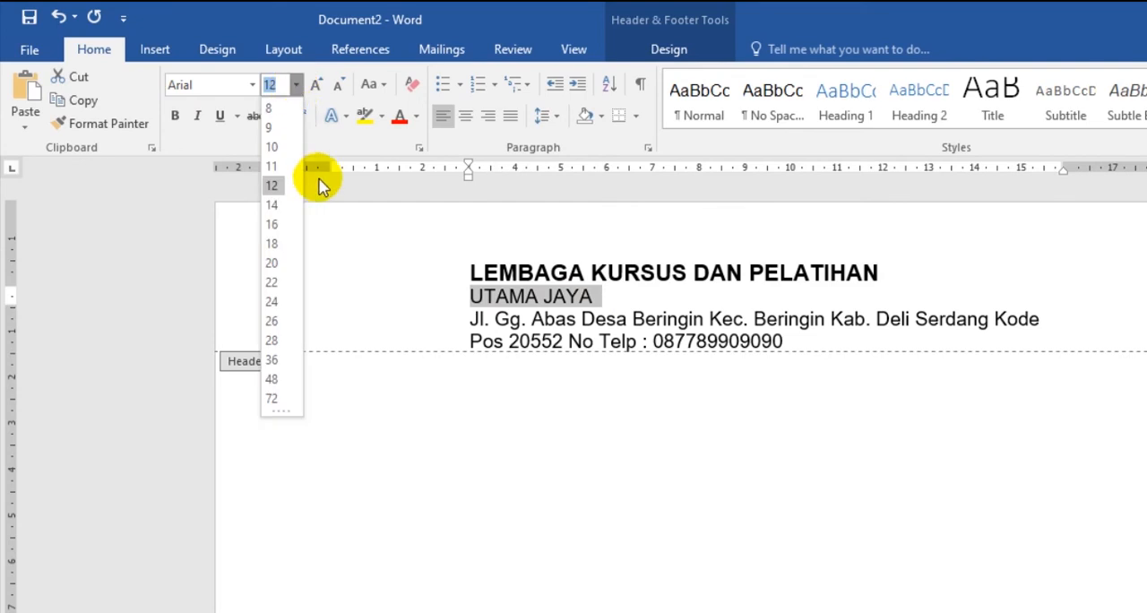
left_click(273, 320)
left_click(253, 85)
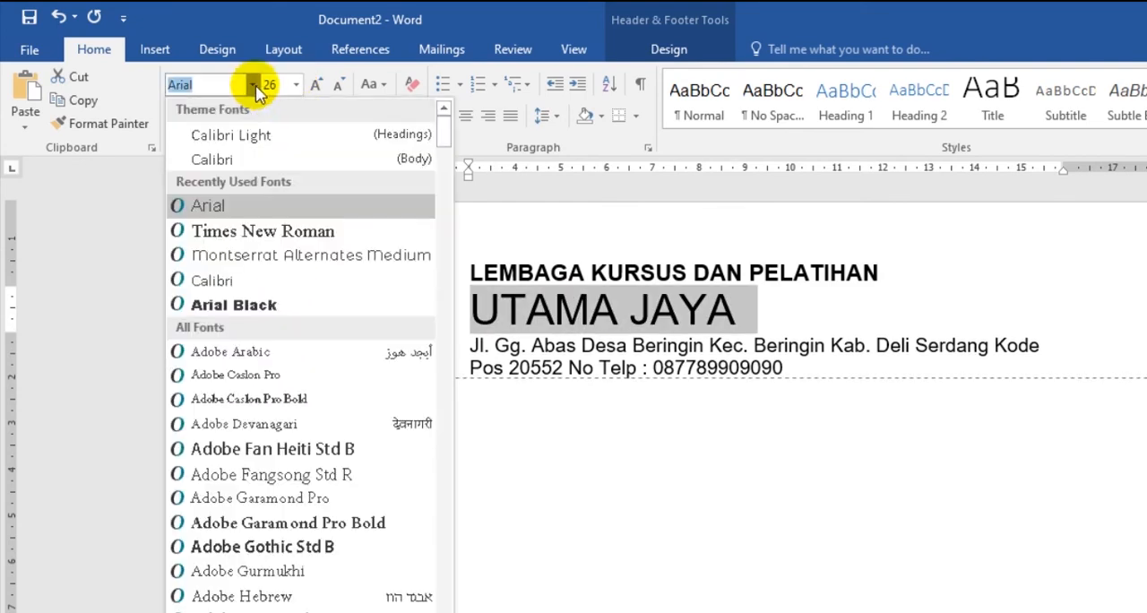
left_click(304, 305)
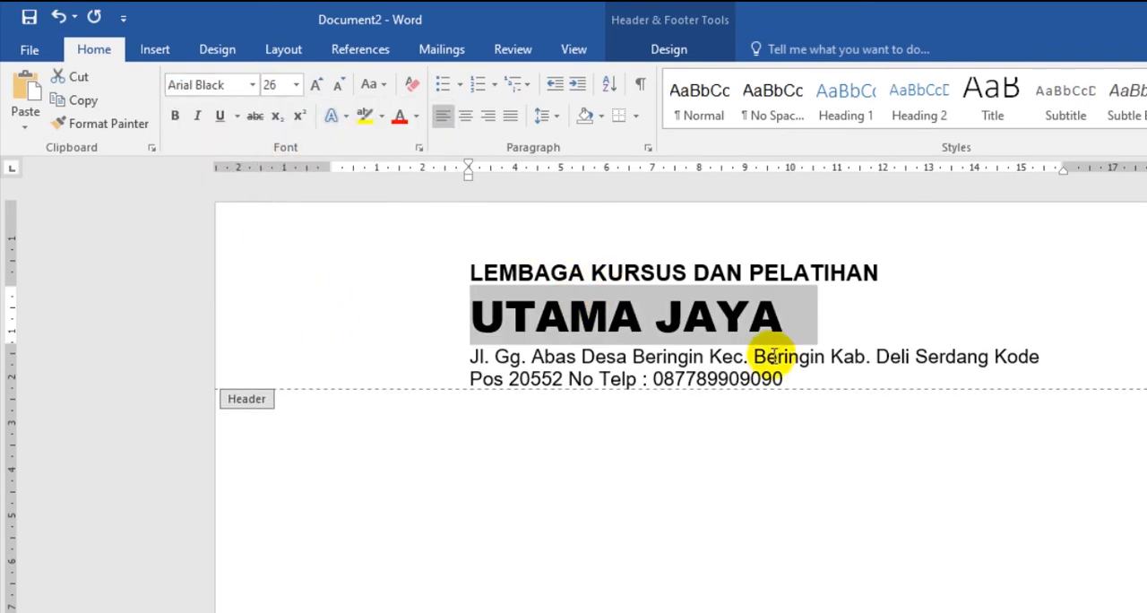
- Change the font of the address and phone paragraph in the header to Times New Roman
left_click_drag(813, 379, 453, 359)
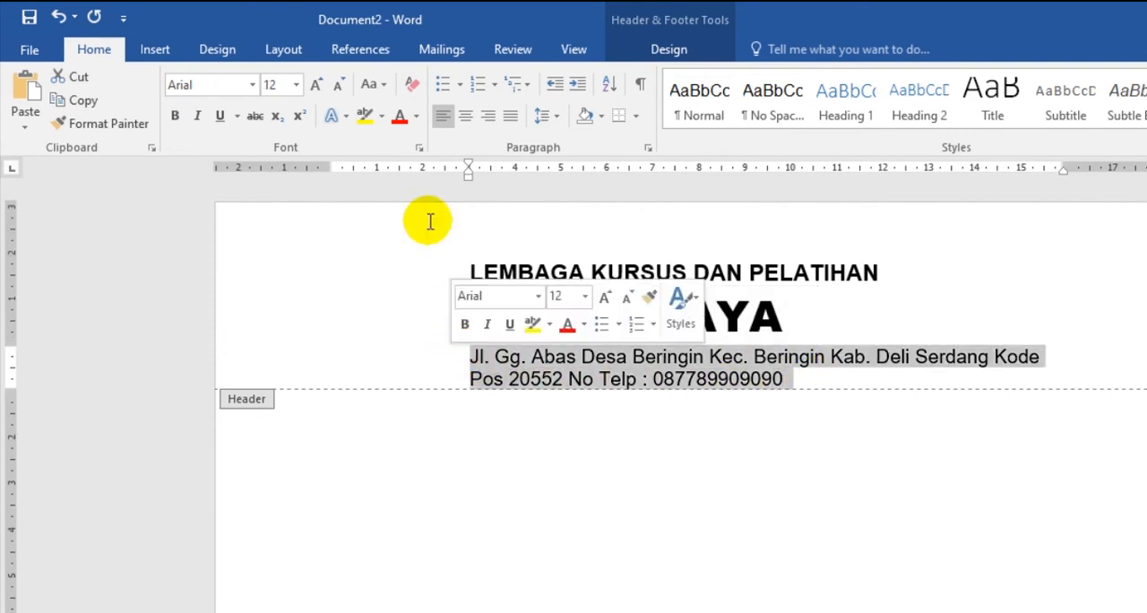
left_click(251, 86)
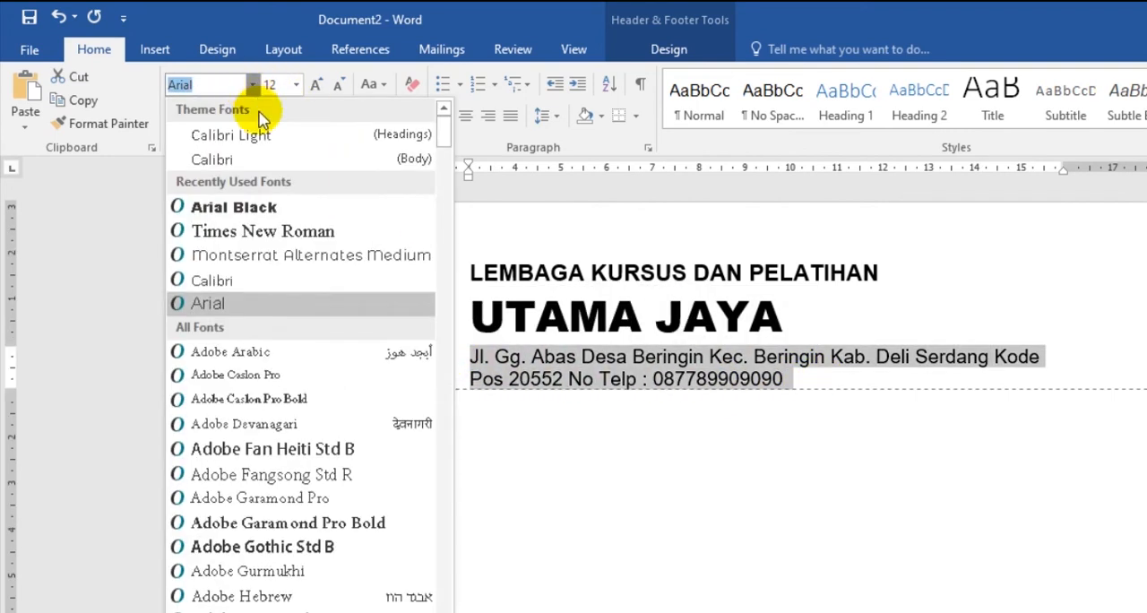
left_click(184, 228)
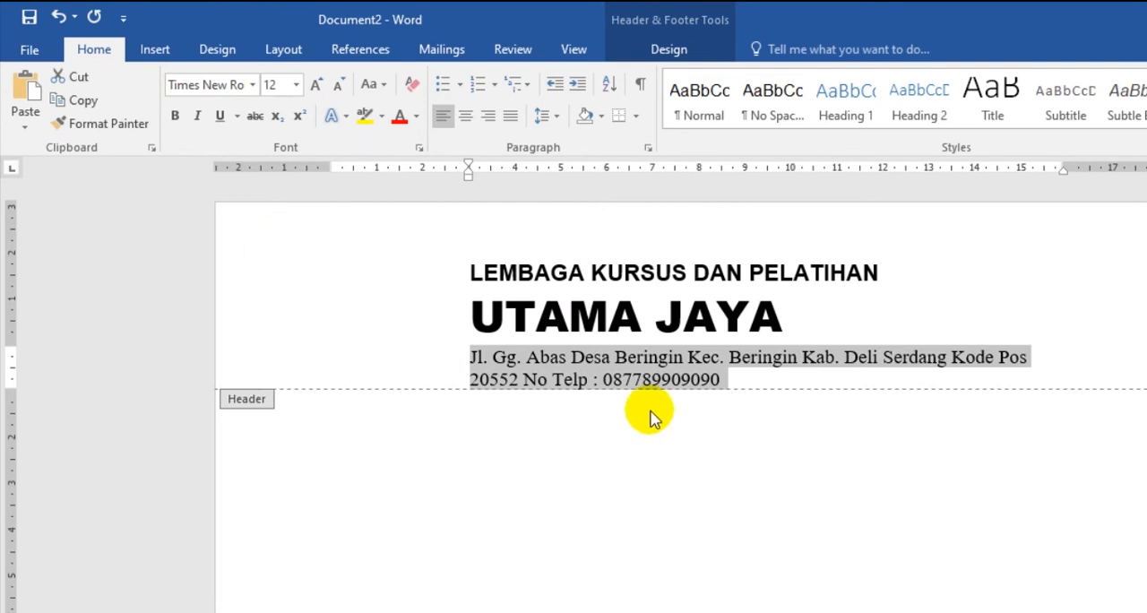
- Center all the header text lines
left_click_drag(733, 385, 481, 277)
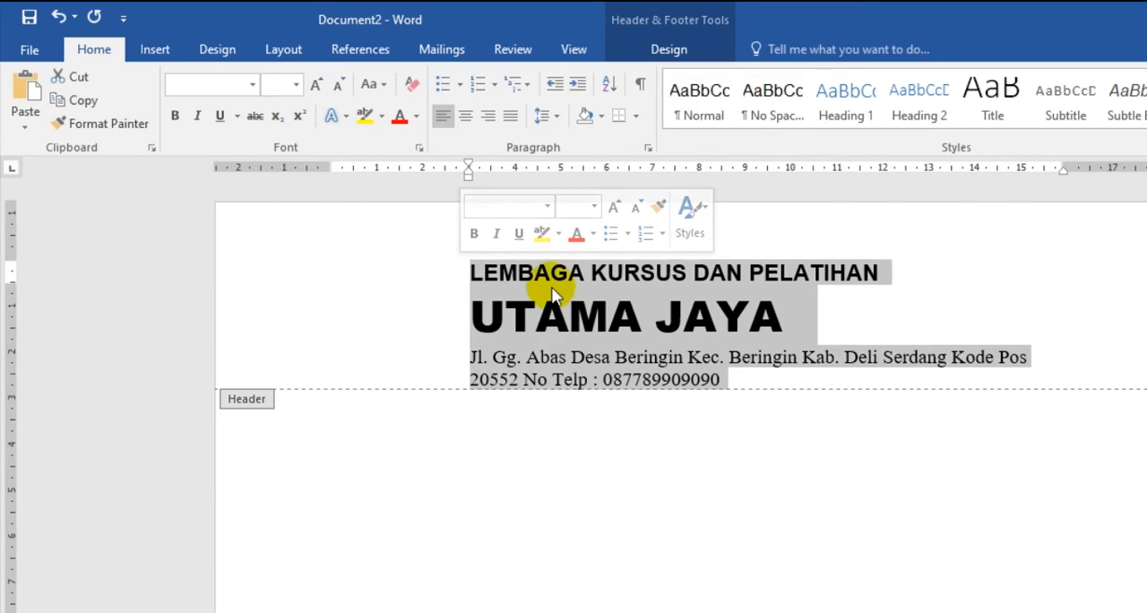
left_click(466, 117)
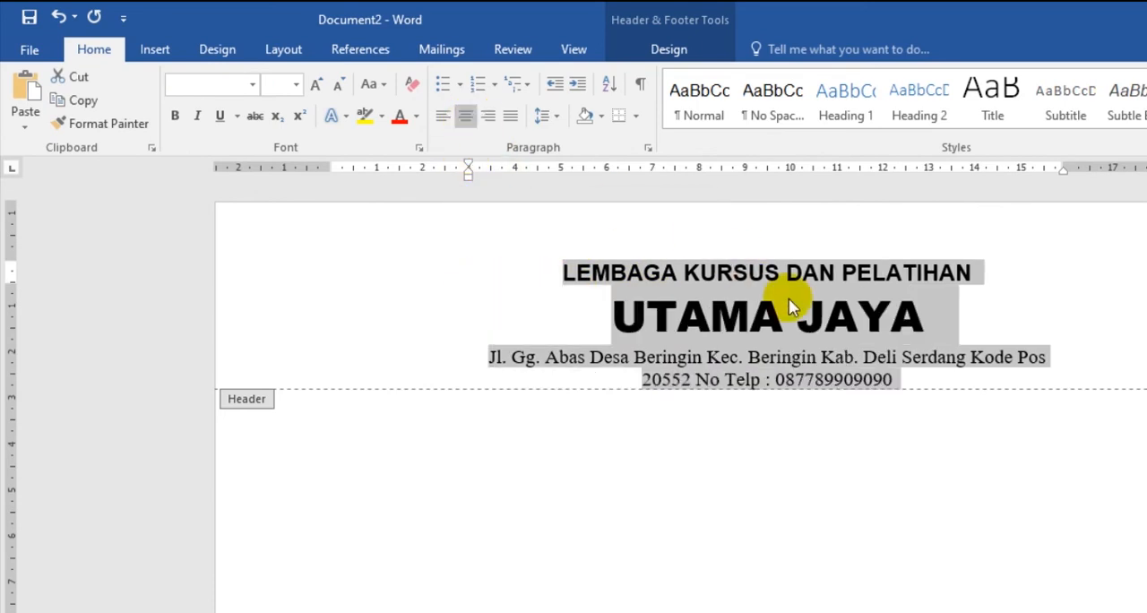
left_click(908, 385)
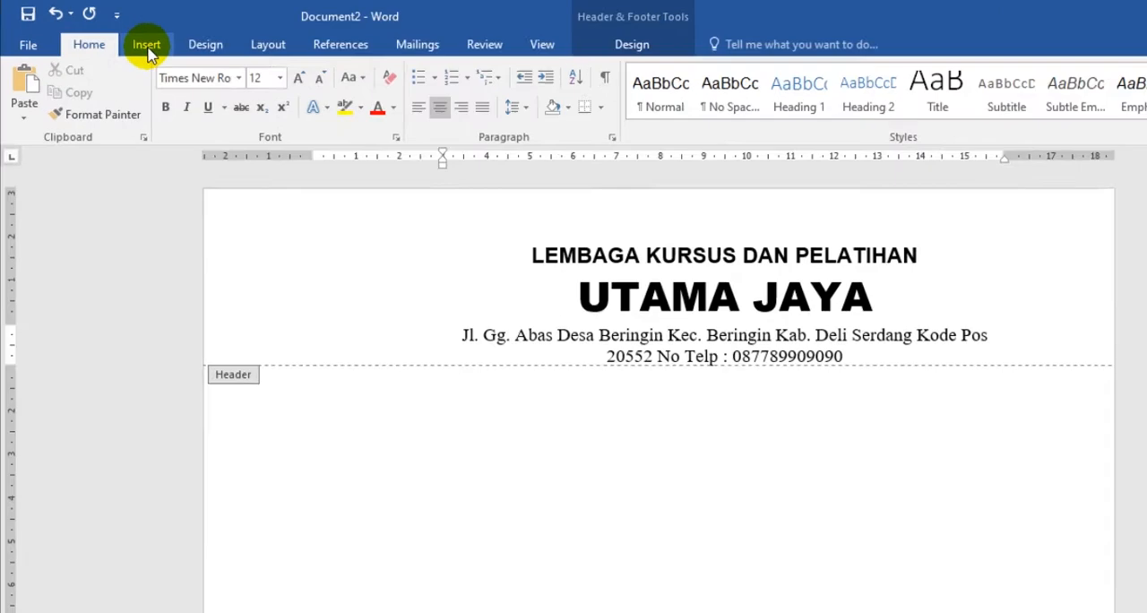
- Draw a circle about 3 cm across in the header and position it beside the letterhead text
left_click(128, 40)
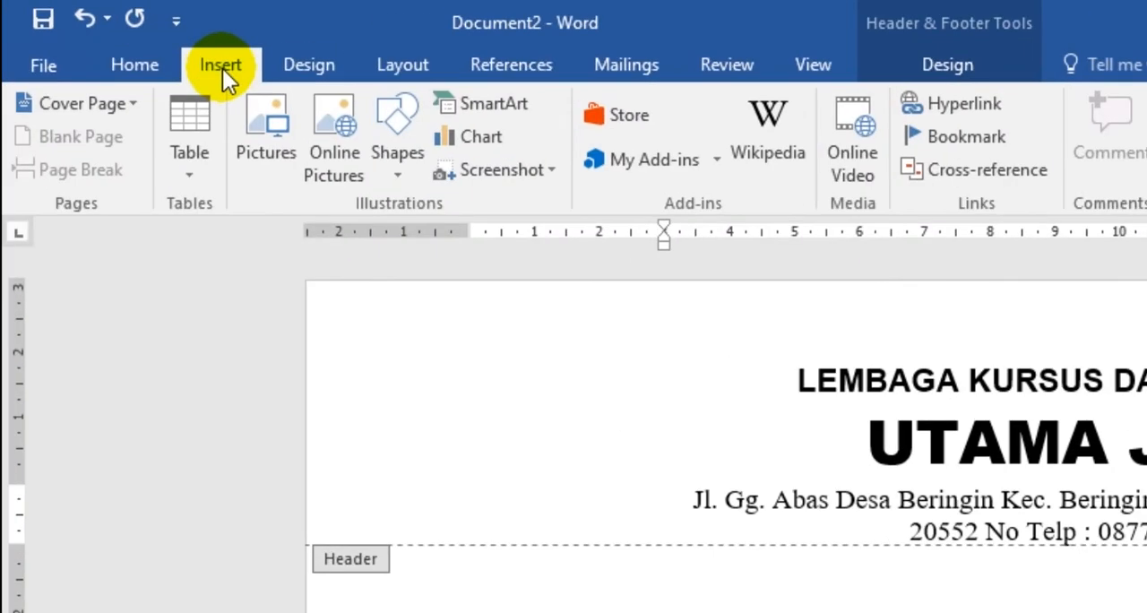
left_click(401, 175)
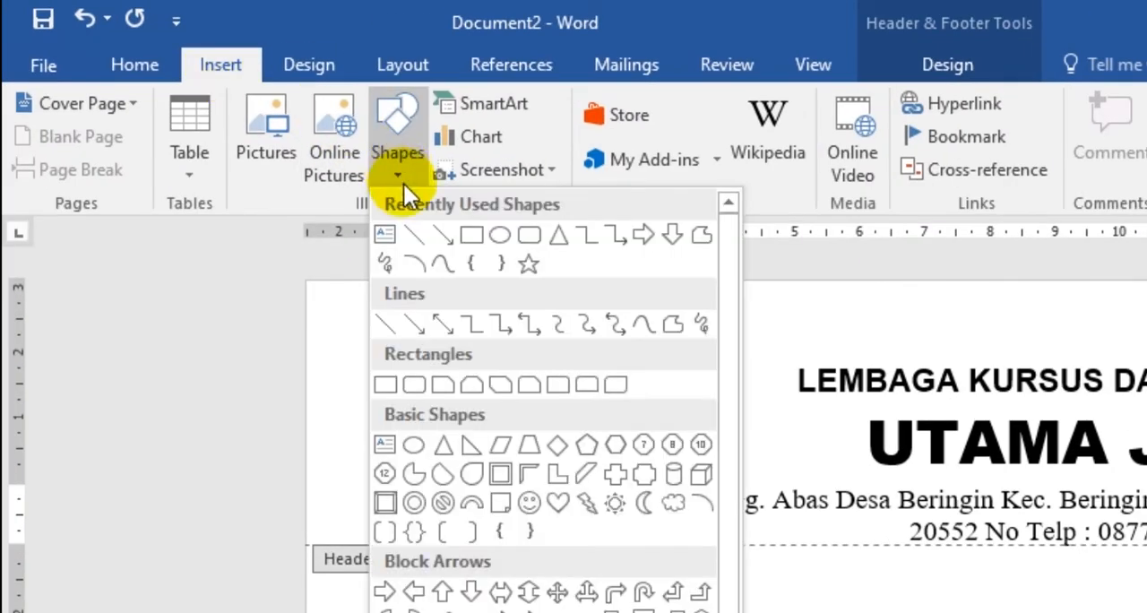
left_click(510, 235)
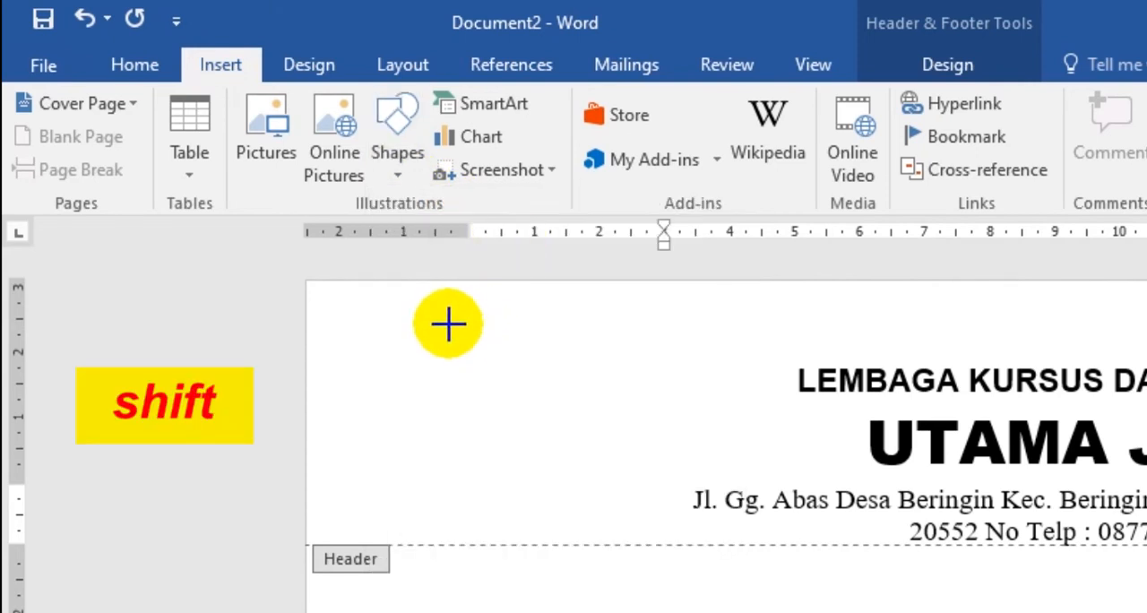
left_click_drag(422, 330, 620, 493)
mouse_move(560, 469)
left_mouse_down()
mouse_move(594, 473)
mouse_move(609, 461)
left_mouse_up()
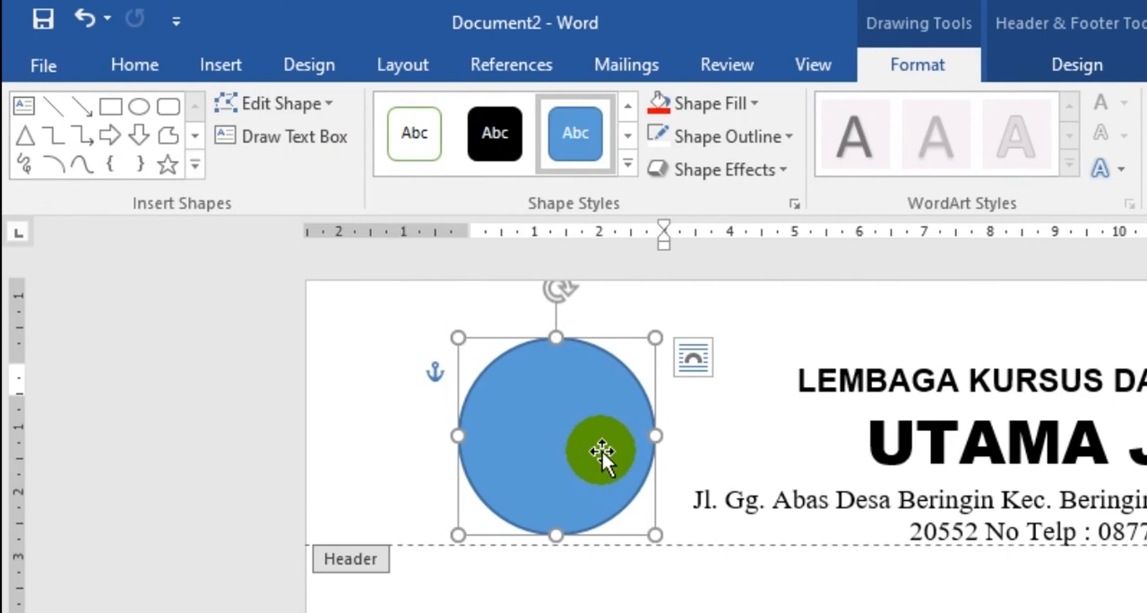
- Draw a regular five-pointed star on top of the circle, sized to fill it
left_click(172, 168)
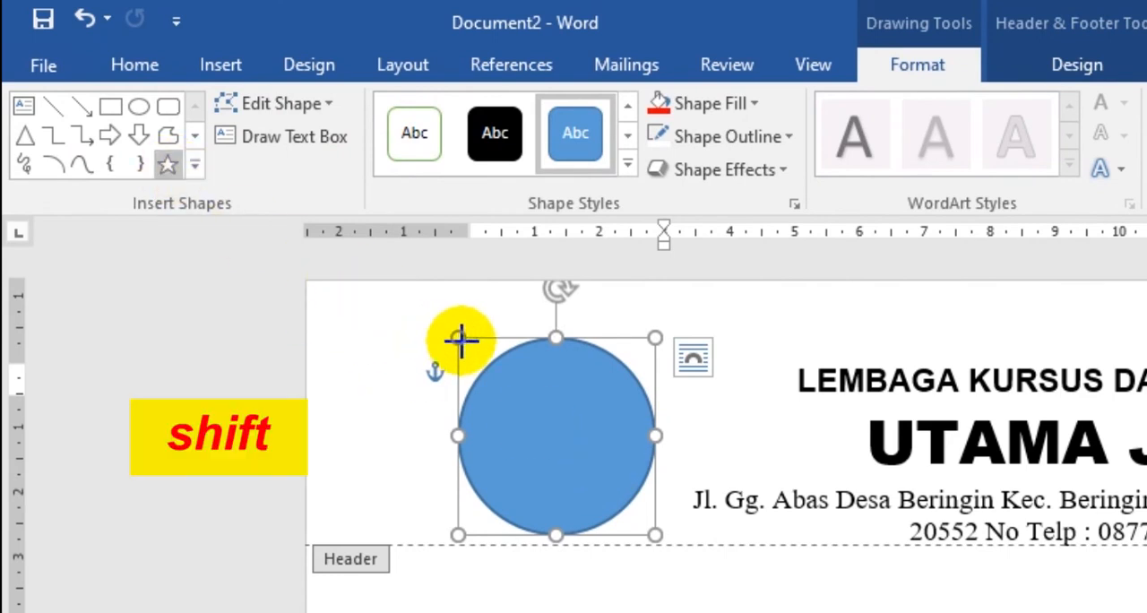
mouse_move(459, 341)
left_mouse_down()
mouse_move(482, 382)
mouse_move(652, 532)
mouse_move(640, 529)
left_mouse_up()
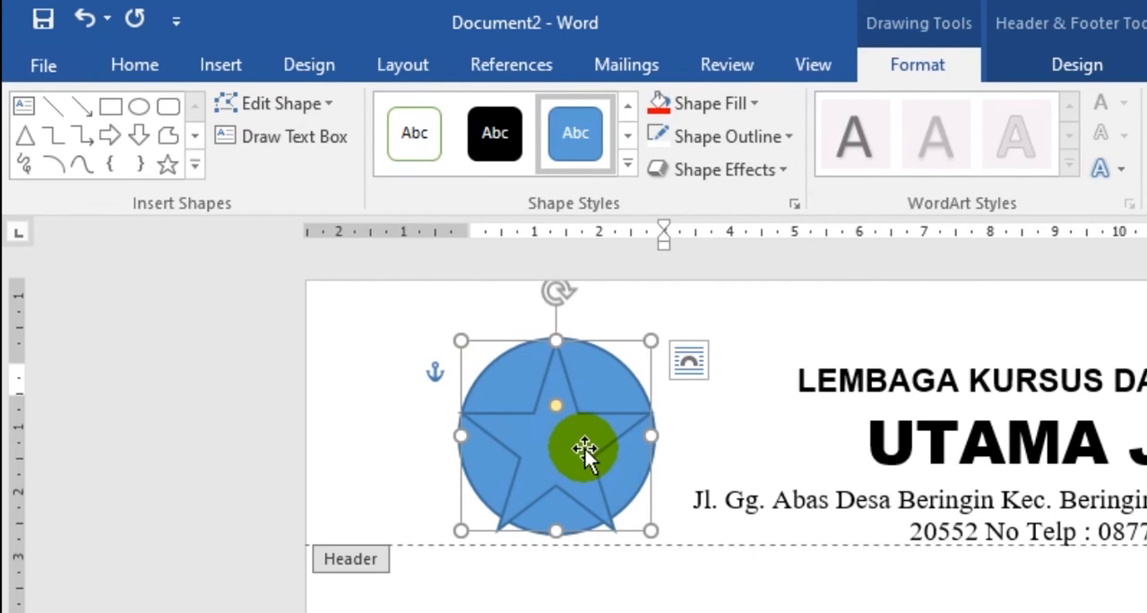
left_click(583, 436)
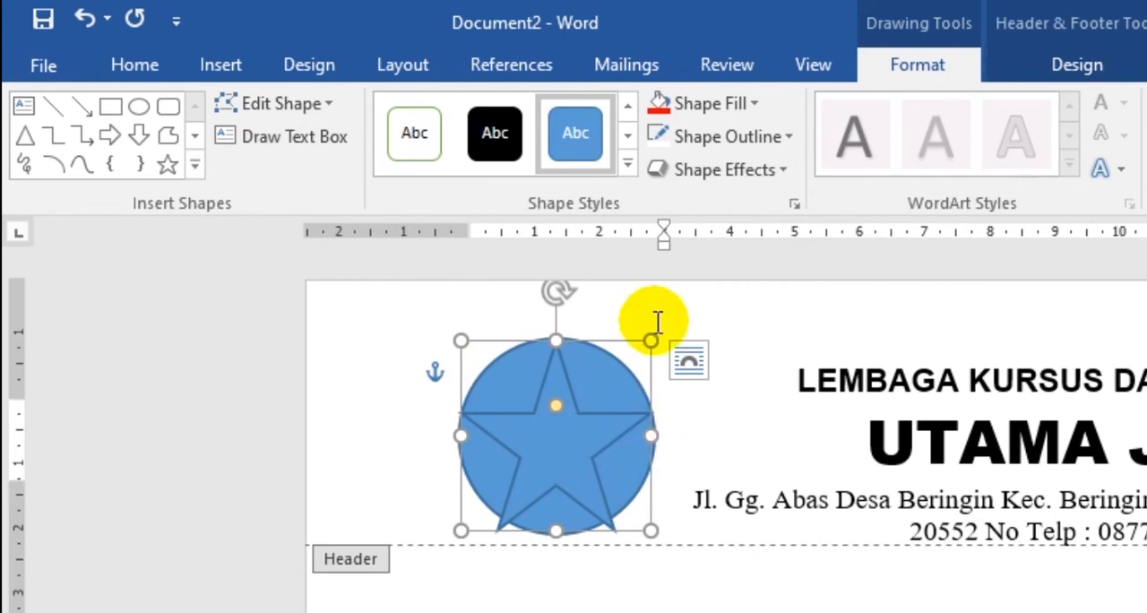
left_click(712, 425)
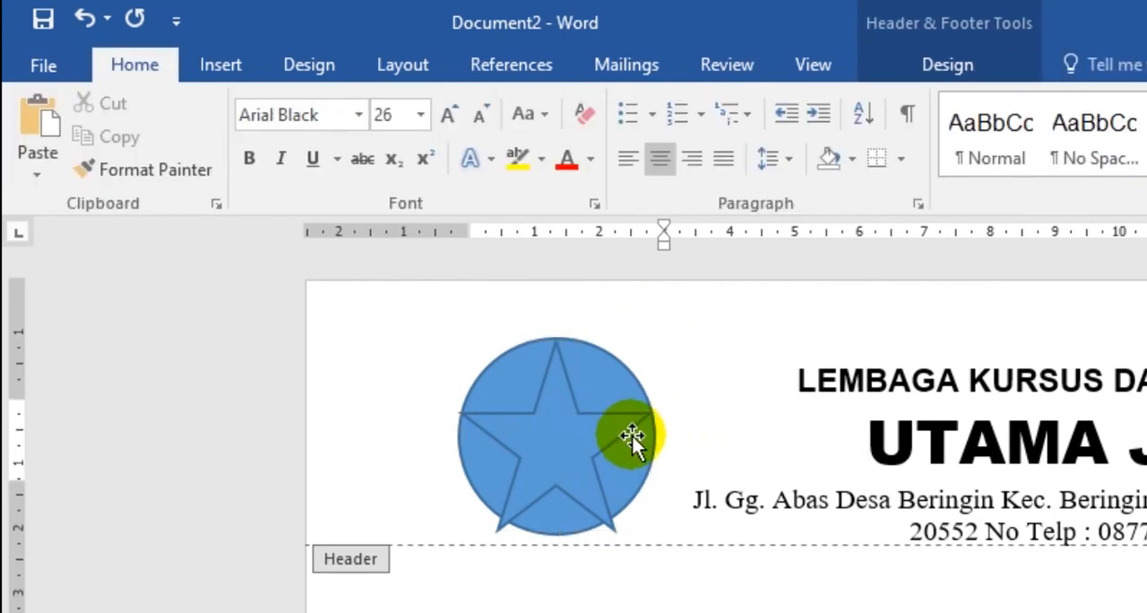
- Fill the star in the header logo with standard yellow and remove its outline
left_click(556, 418)
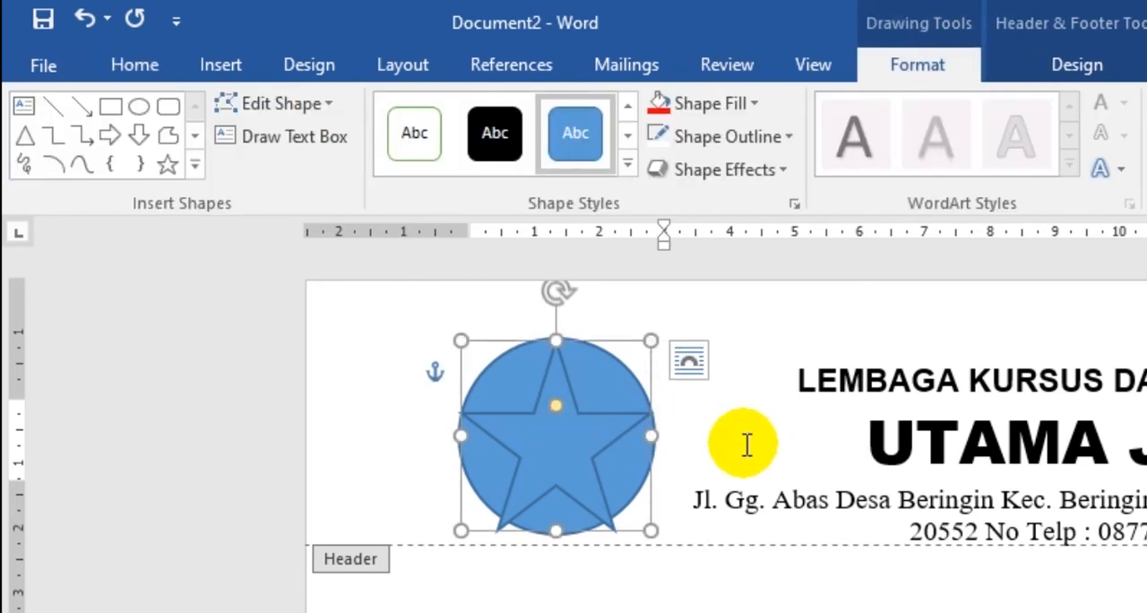
left_click(735, 103)
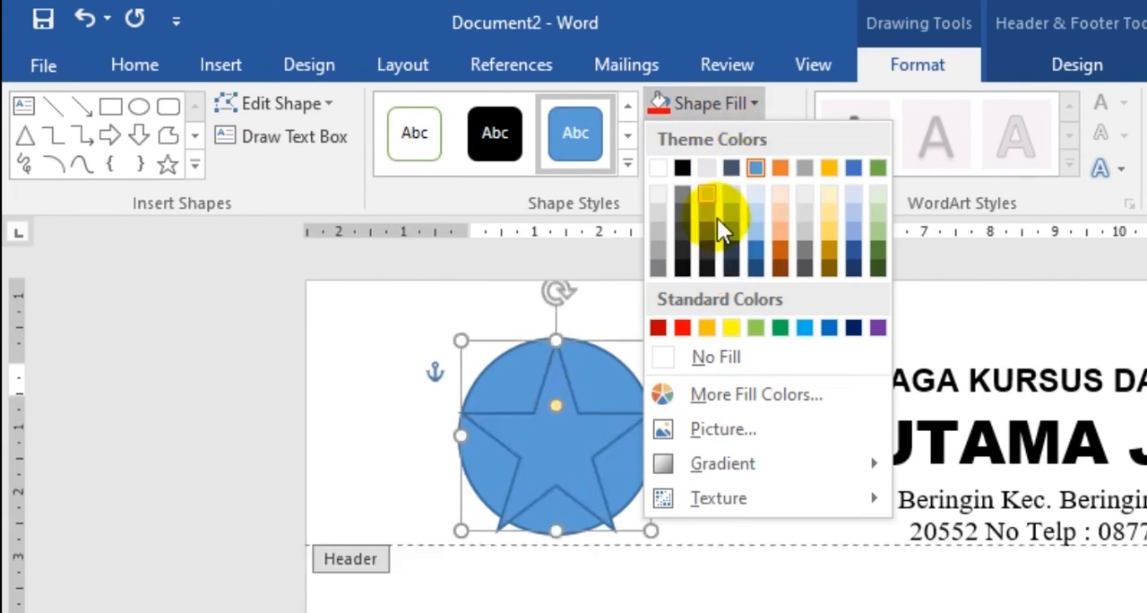
left_click(735, 328)
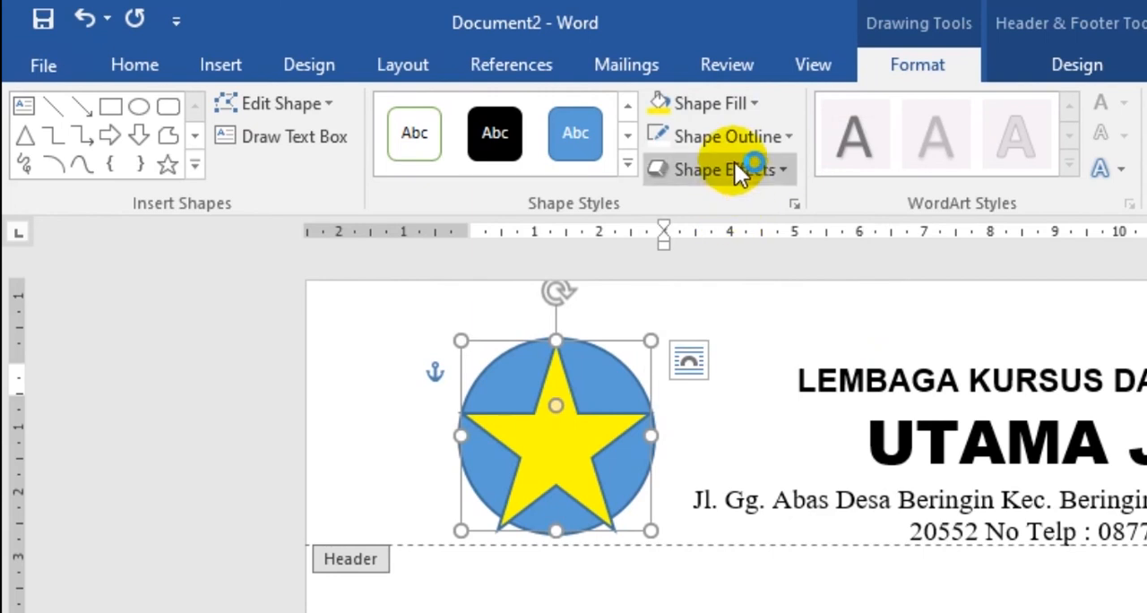
left_click(776, 146)
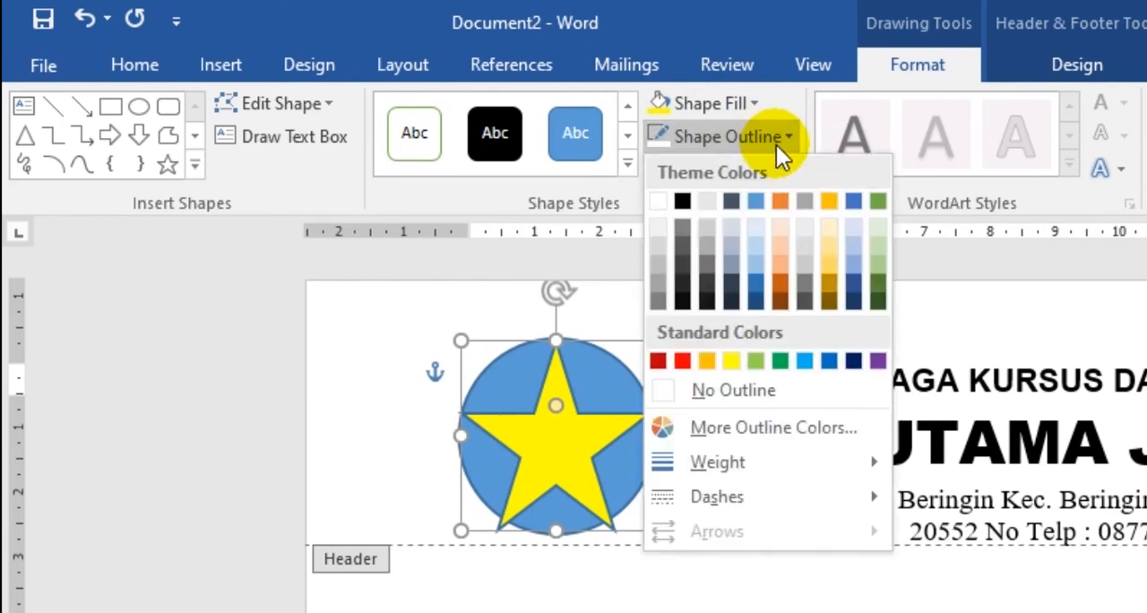
left_click(774, 392)
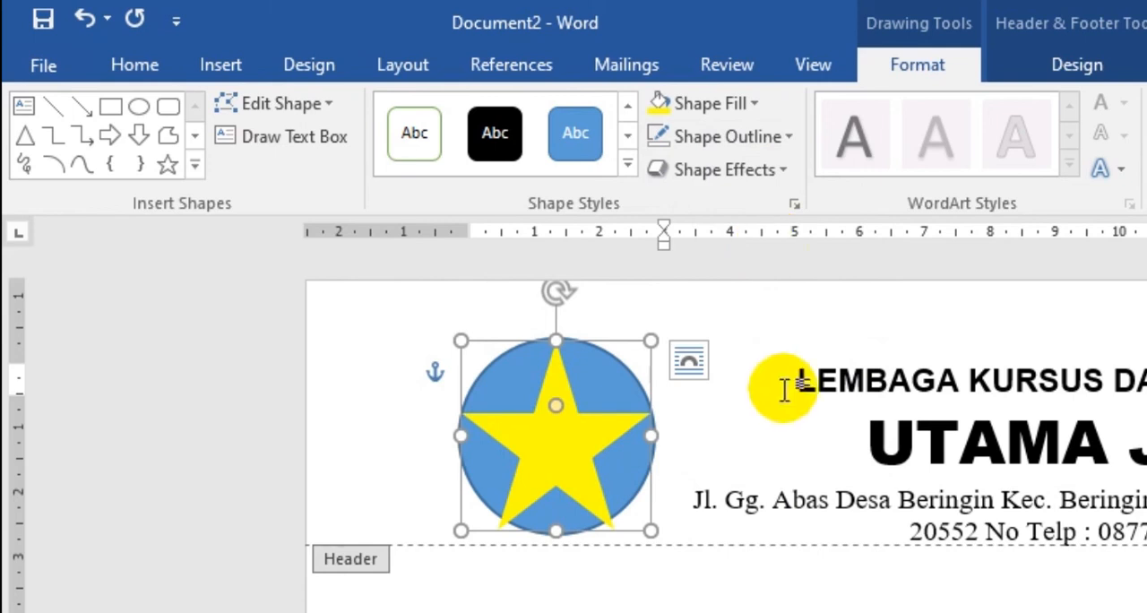
- Apply the second beveled preset shape effect to the yellow star
left_click(767, 174)
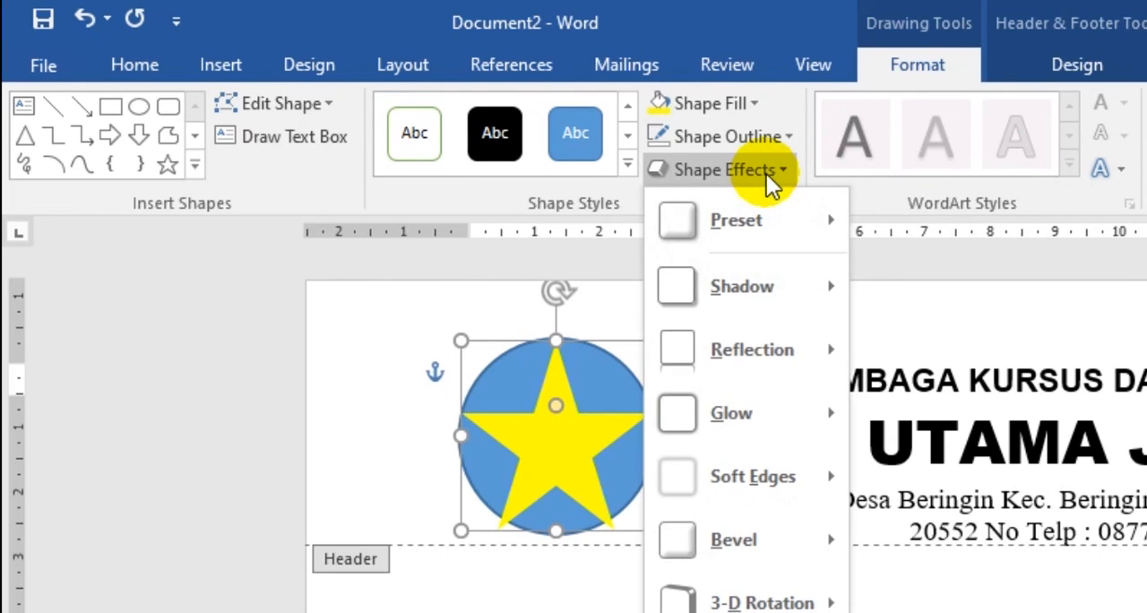
mouse_move(769, 274)
mouse_move(785, 238)
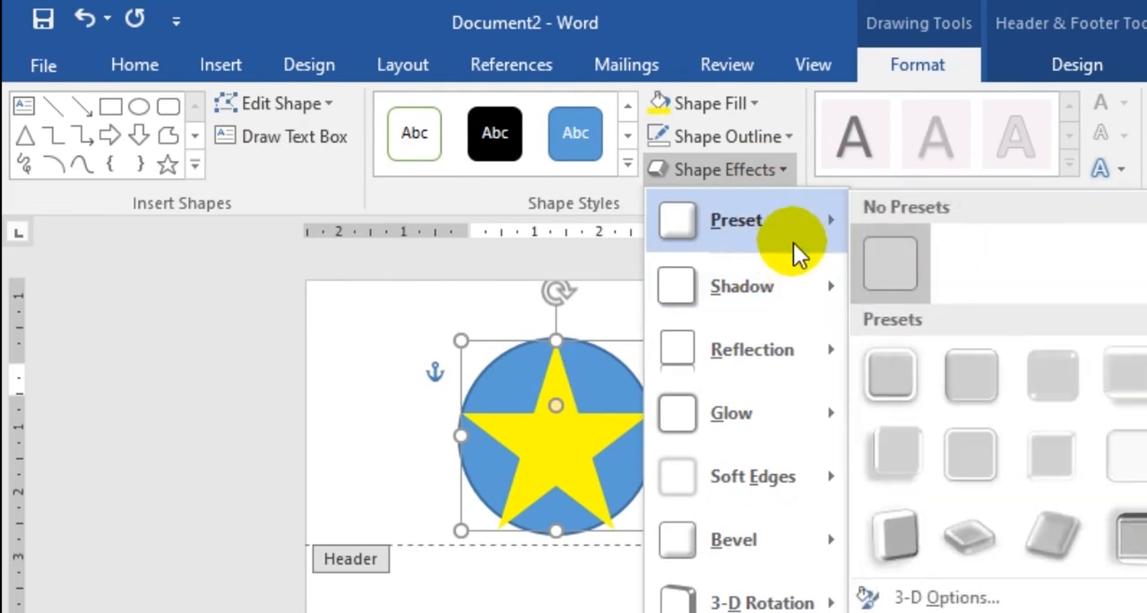
left_click(957, 380)
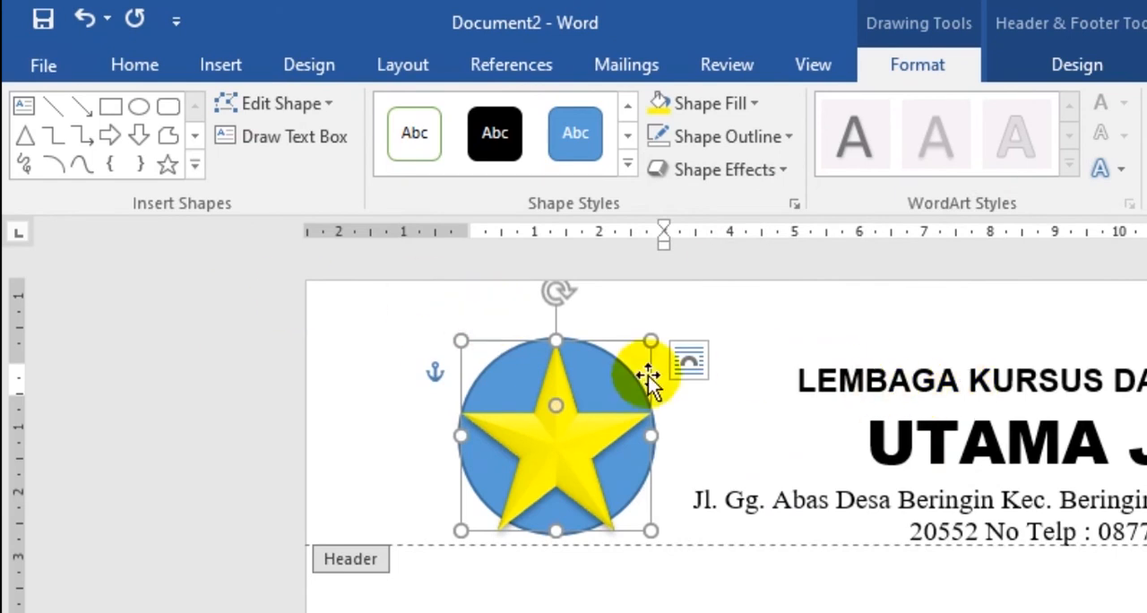
- Fill the circle behind the star with standard red and give it a white outline
left_click(619, 388)
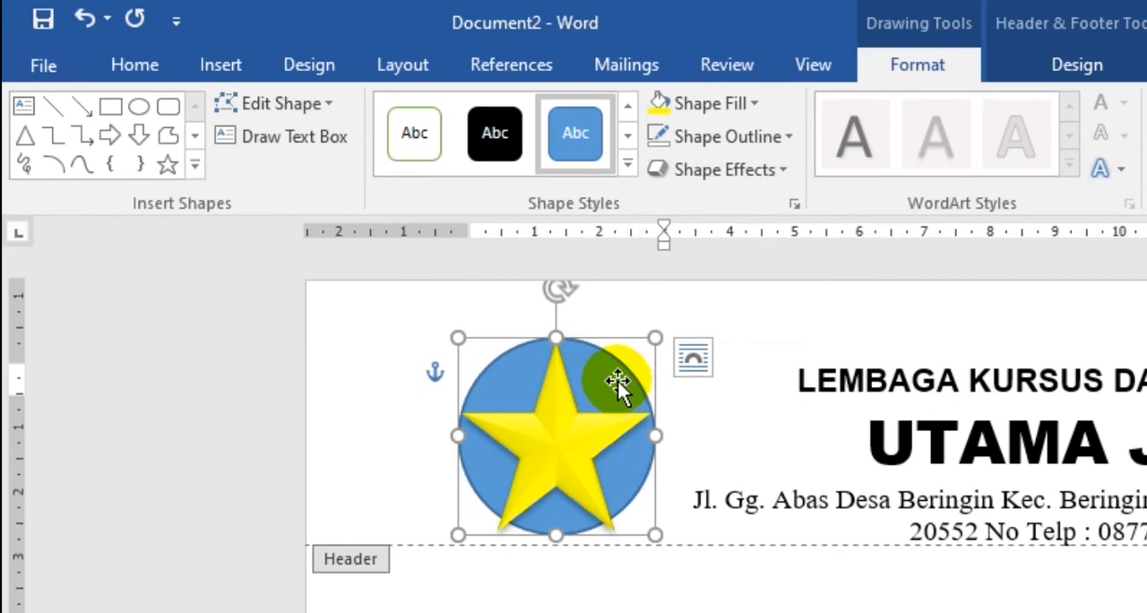
left_click(720, 107)
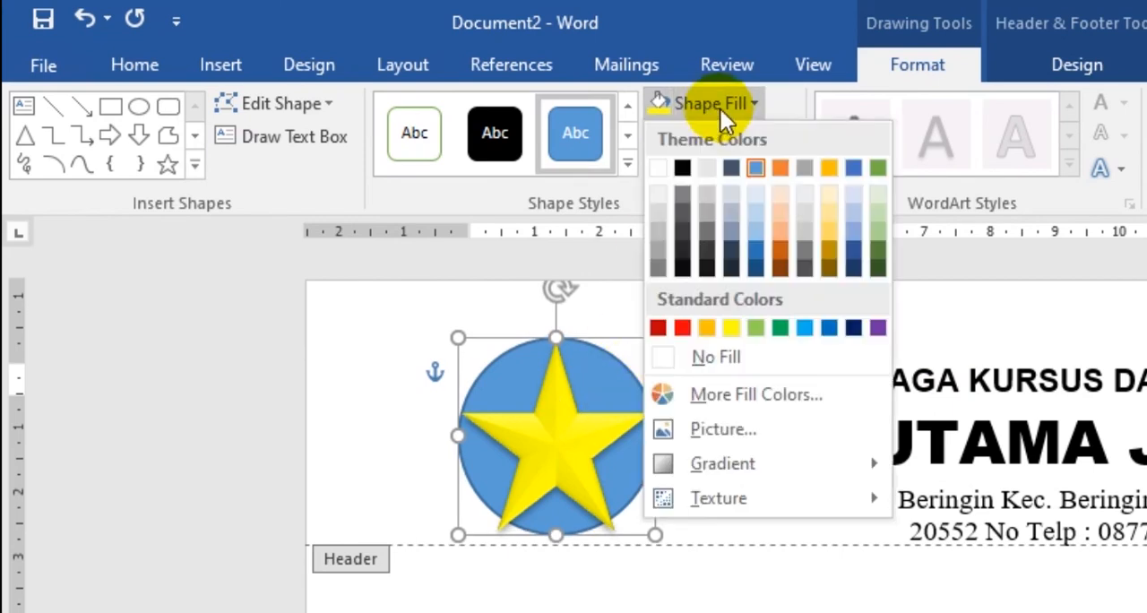
left_click(683, 328)
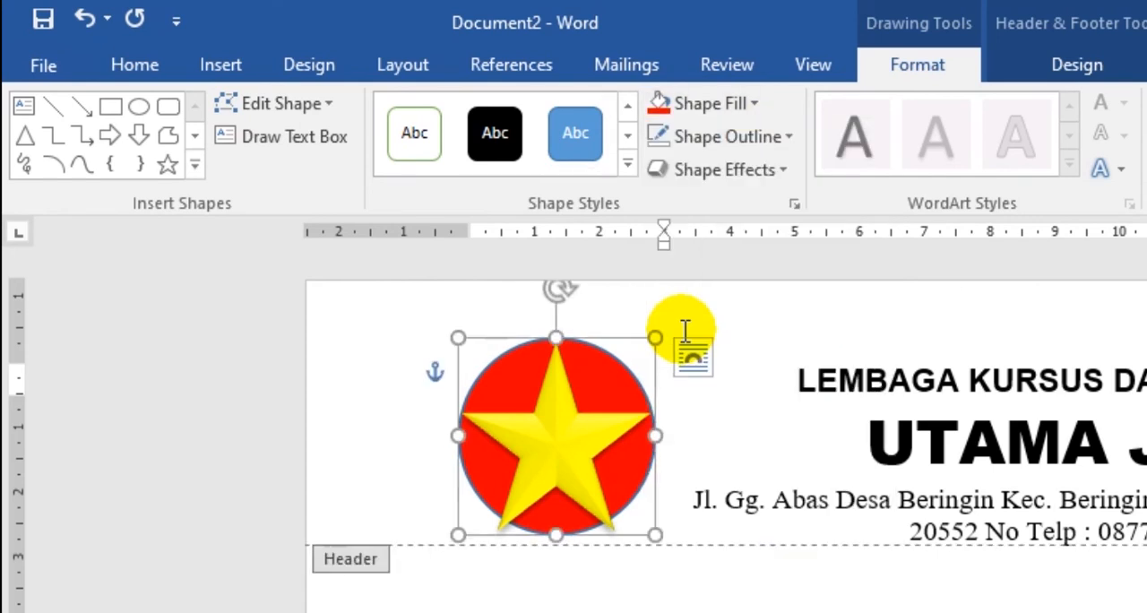
left_click(791, 138)
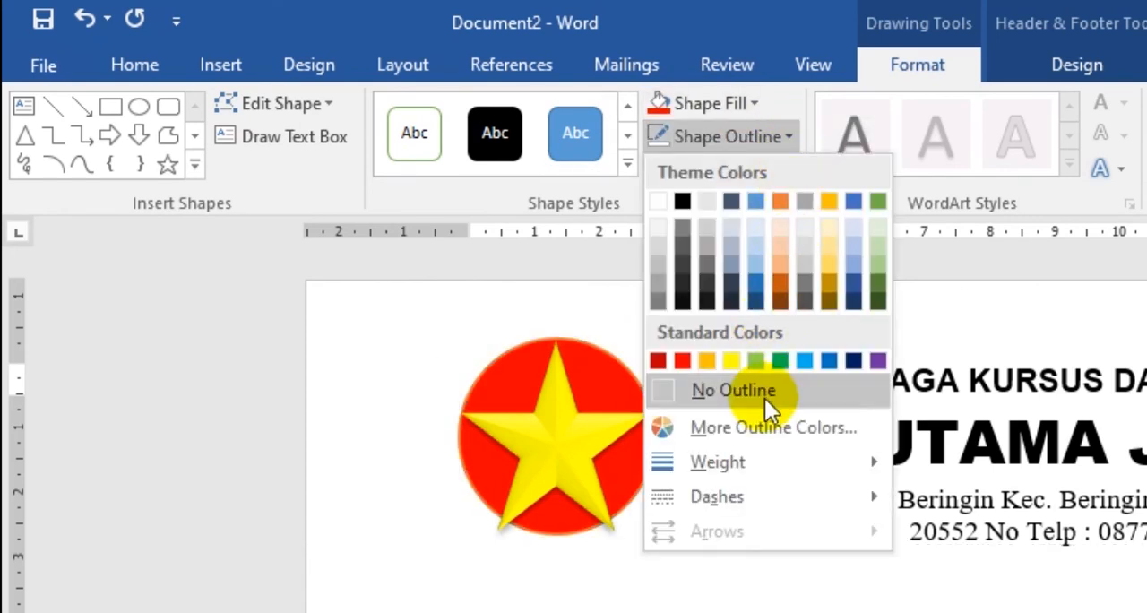
left_click(660, 202)
left_click(750, 334)
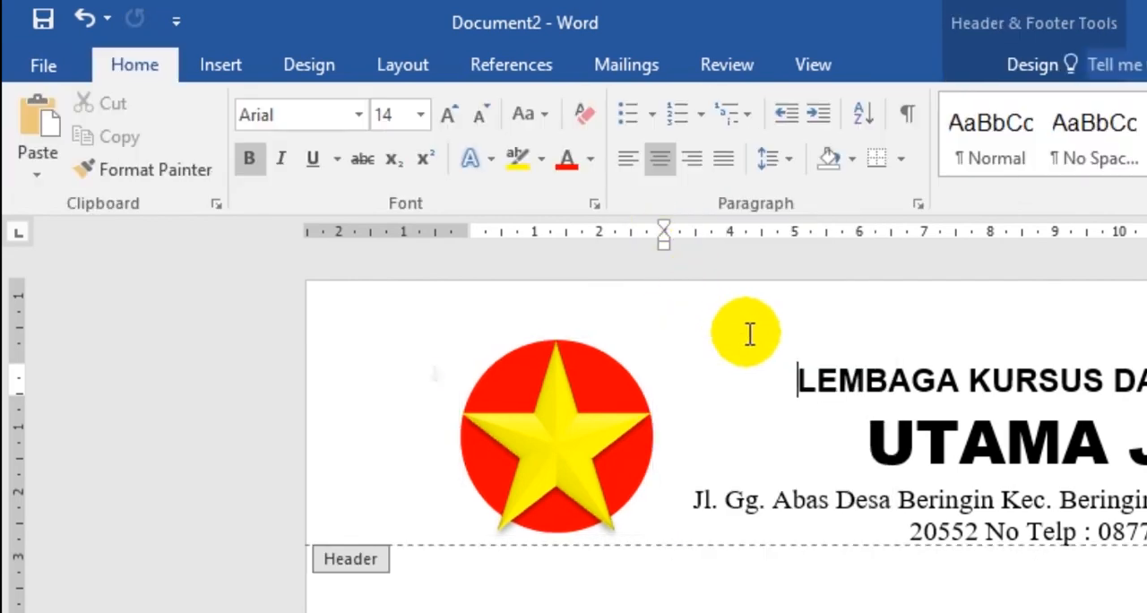
- Add an empty line below the address and phone text in the header and set its left indent to 0 cm
left_click(619, 404)
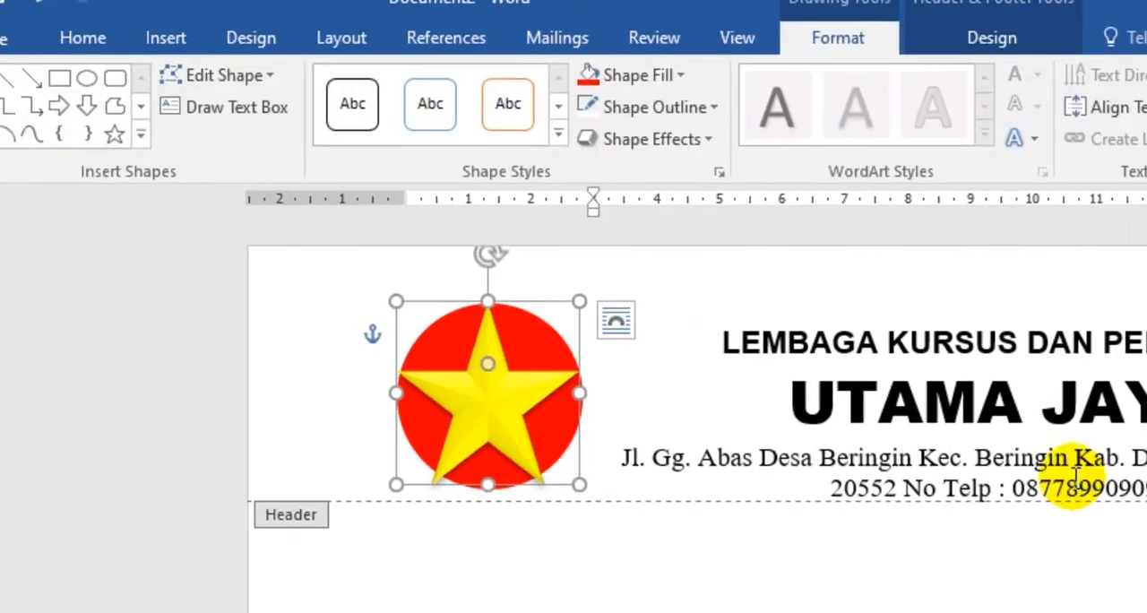
left_click(861, 319)
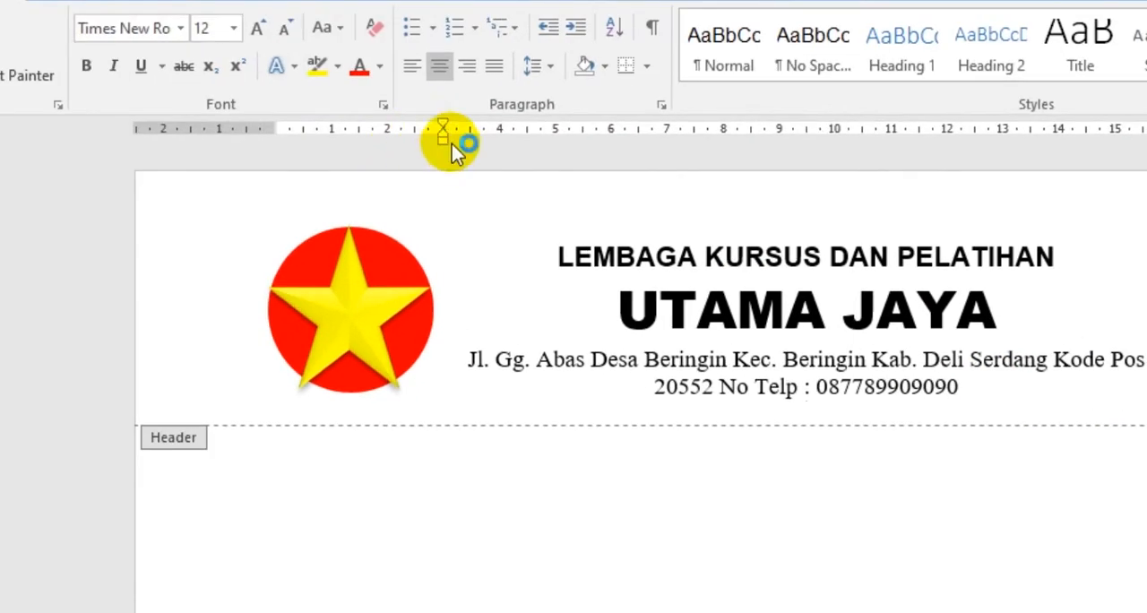
mouse_move(442, 149)
left_mouse_down()
mouse_move(246, 147)
mouse_move(276, 152)
left_mouse_up()
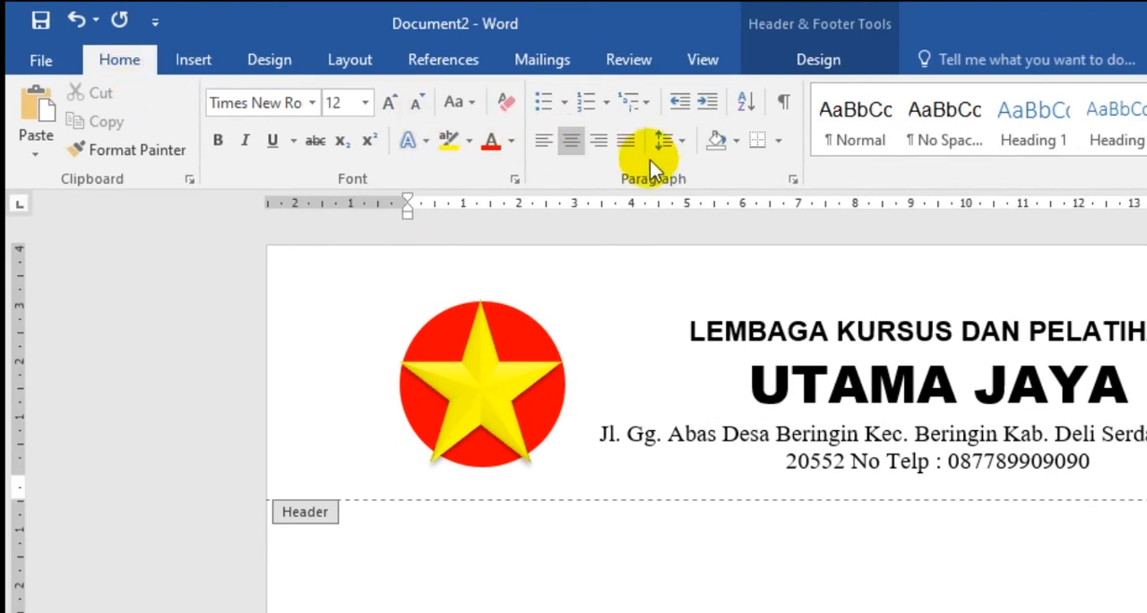
- Give the empty header line only a bottom border, using a 3 pt double line style with one thin and one thick line
left_click(779, 141)
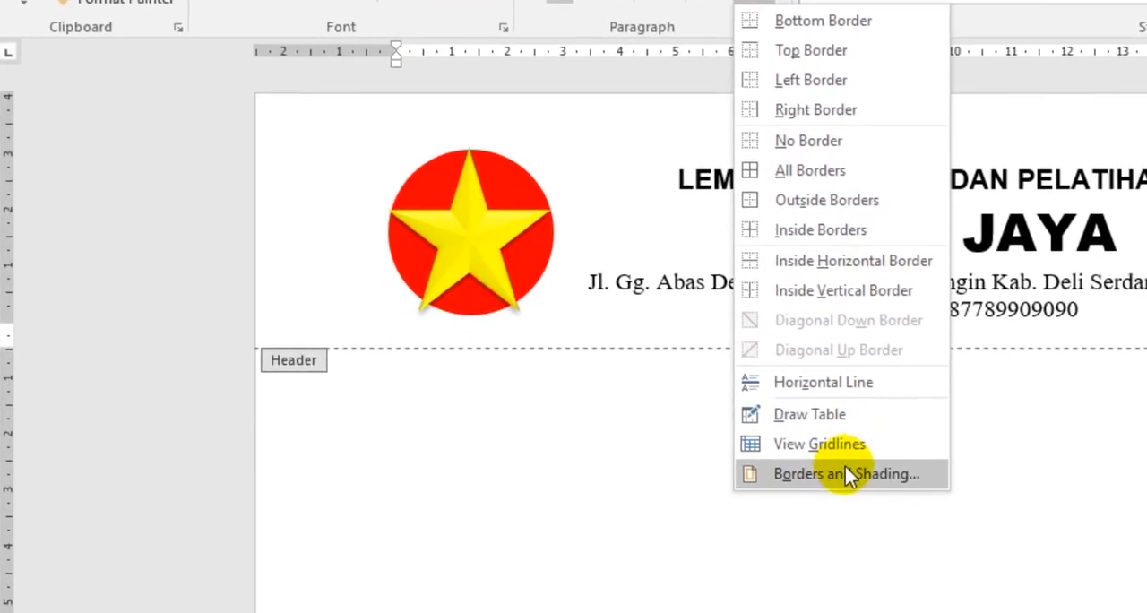
left_click(846, 472)
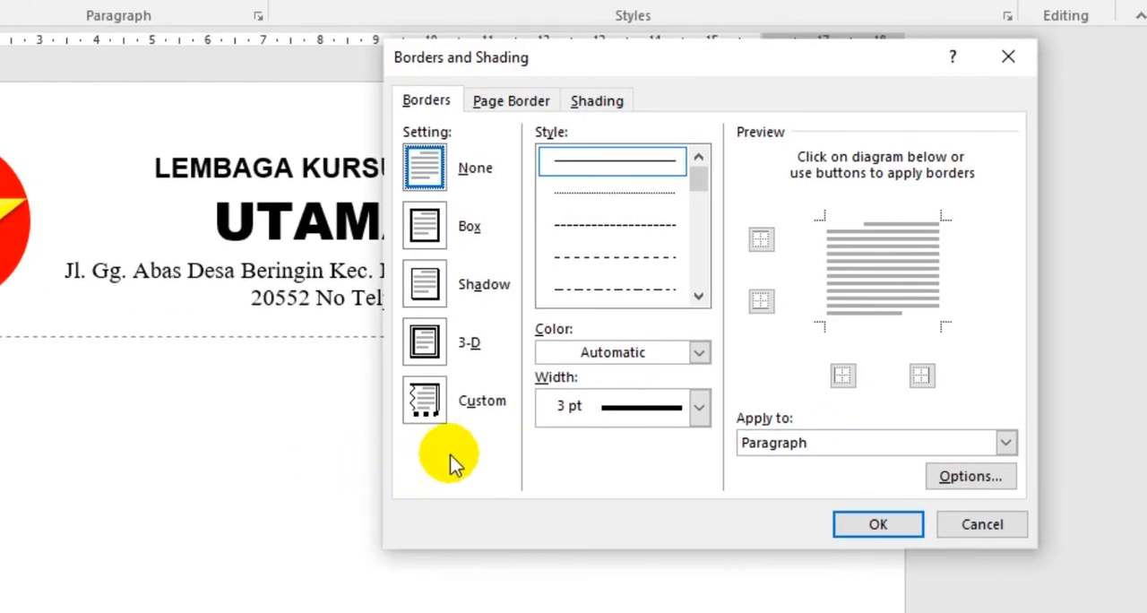
scroll(700, 304, "down", 2)
left_click(699, 298)
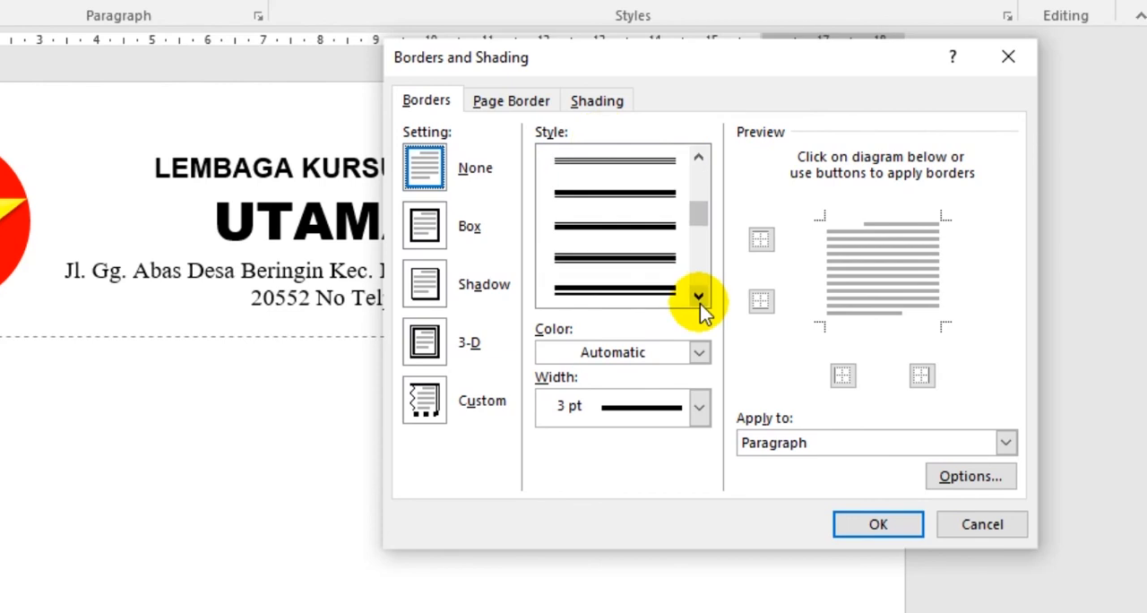
left_click(648, 237)
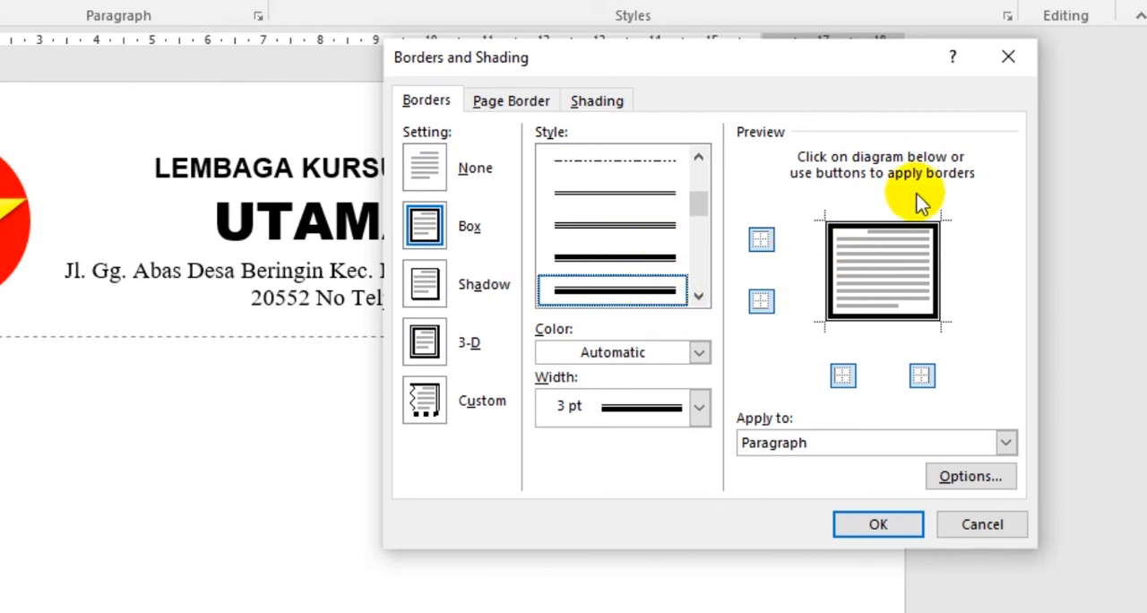
left_click(831, 285)
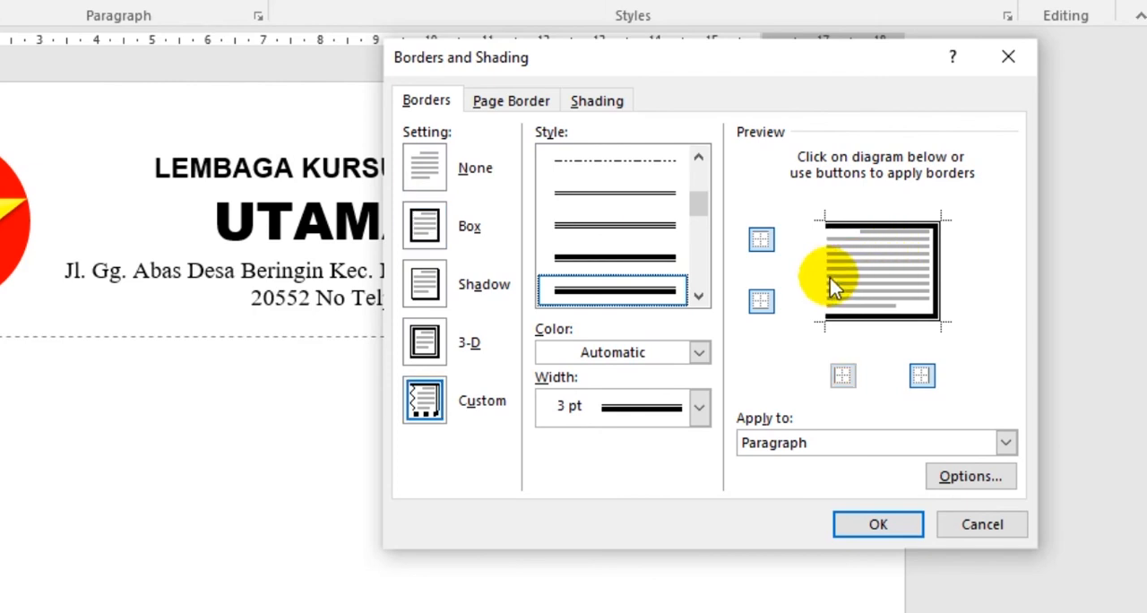
left_click(901, 228)
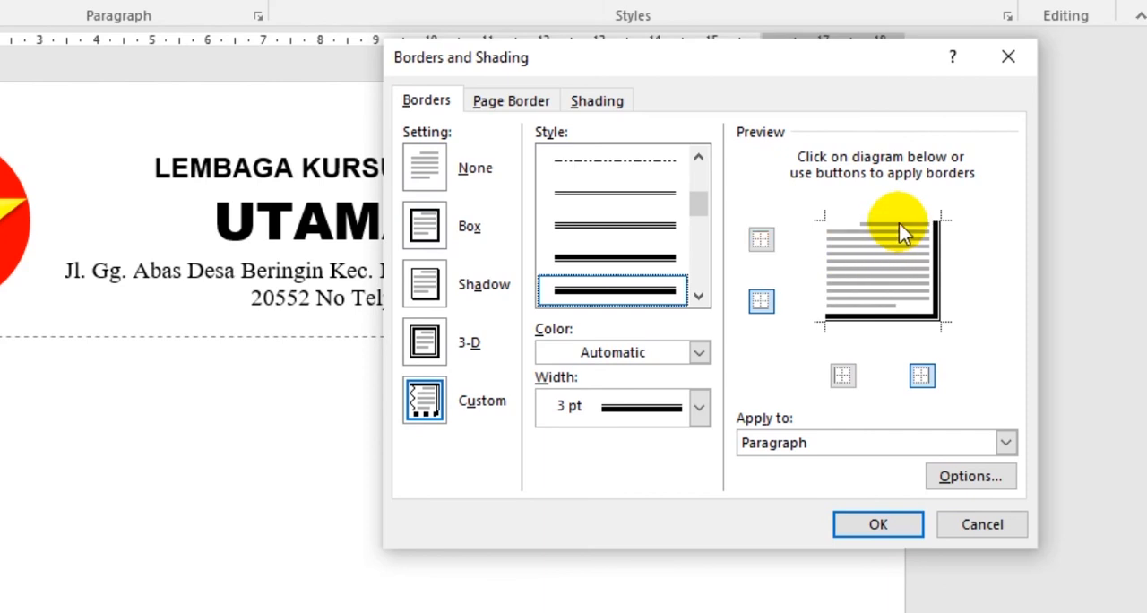
left_click(934, 265)
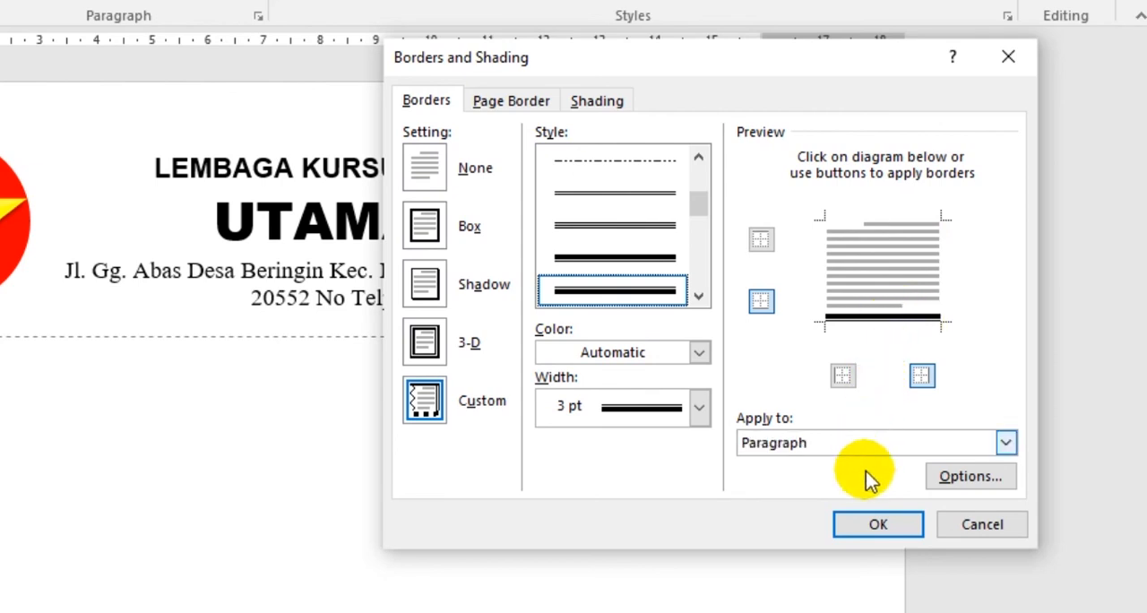
left_click(882, 527)
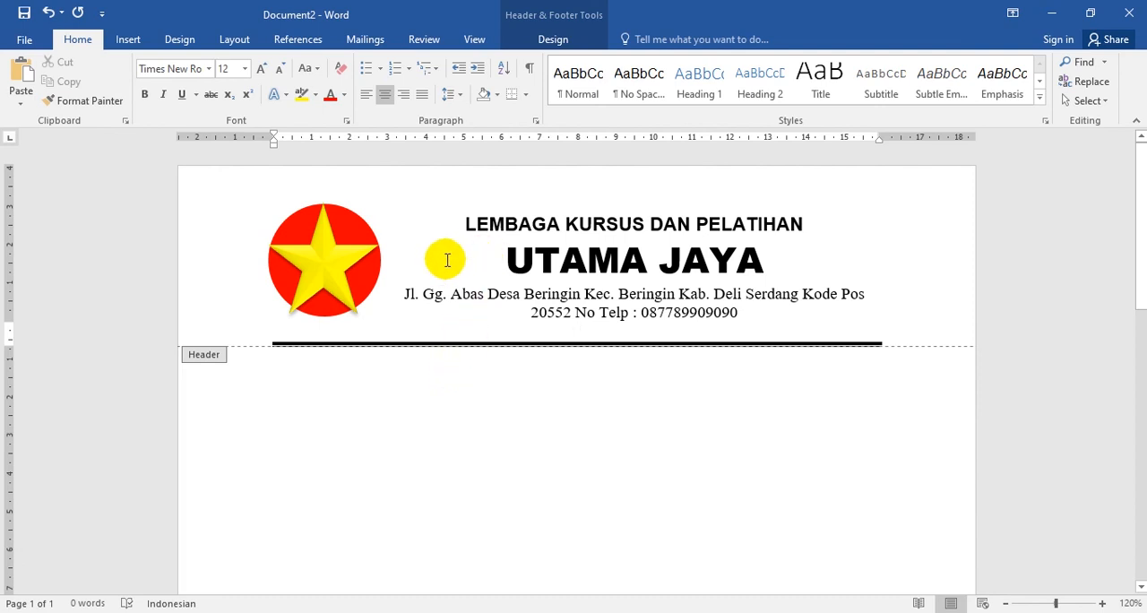
- Close the header and return to the document body
left_click(553, 40)
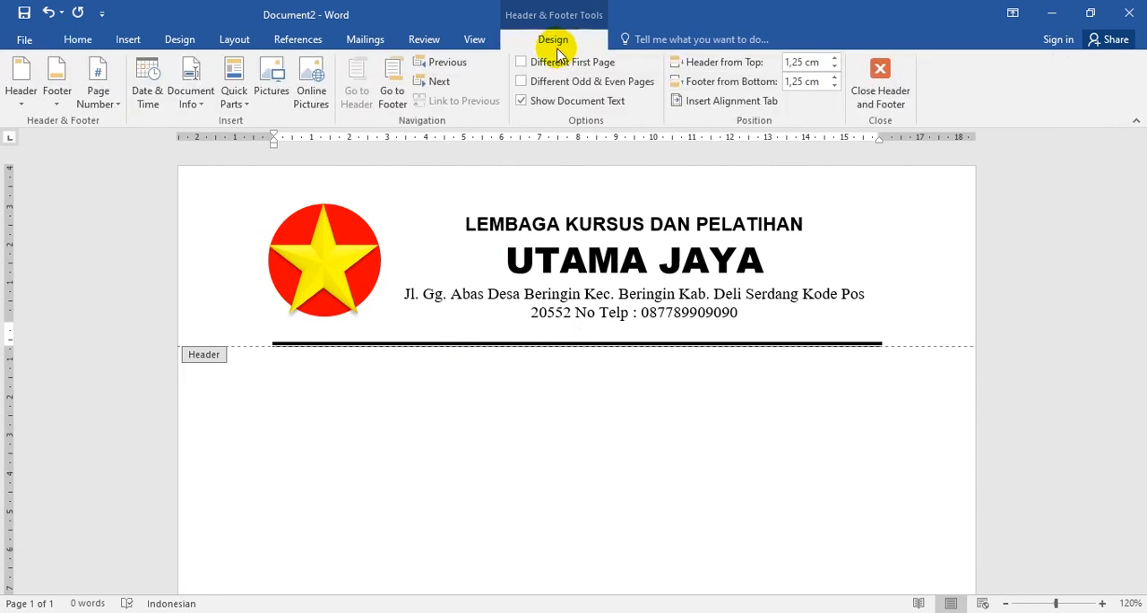
left_click(881, 90)
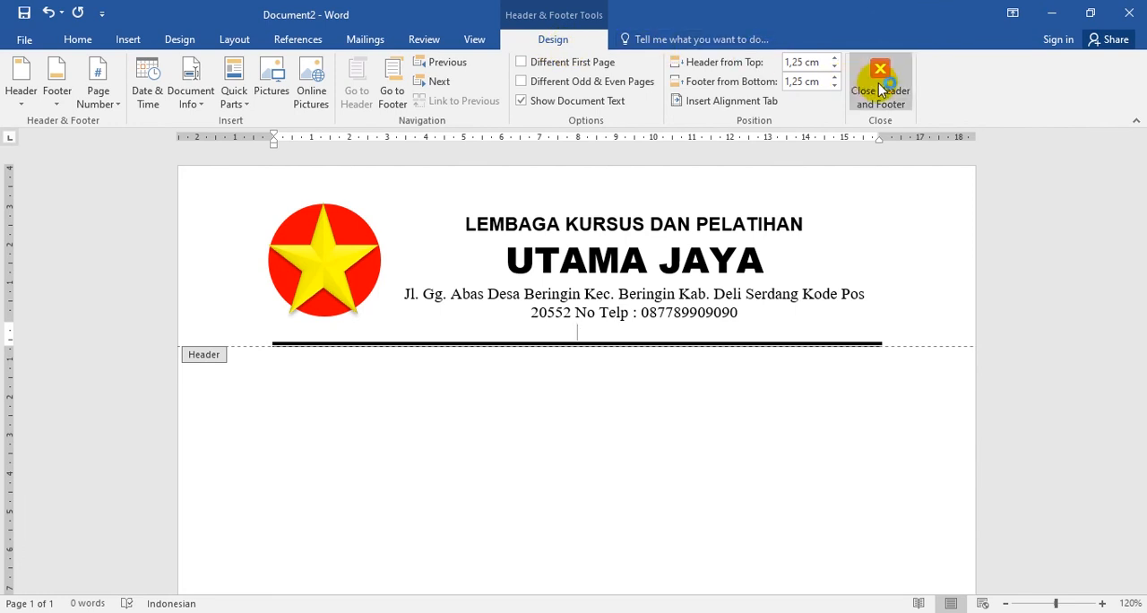
left_click(881, 88)
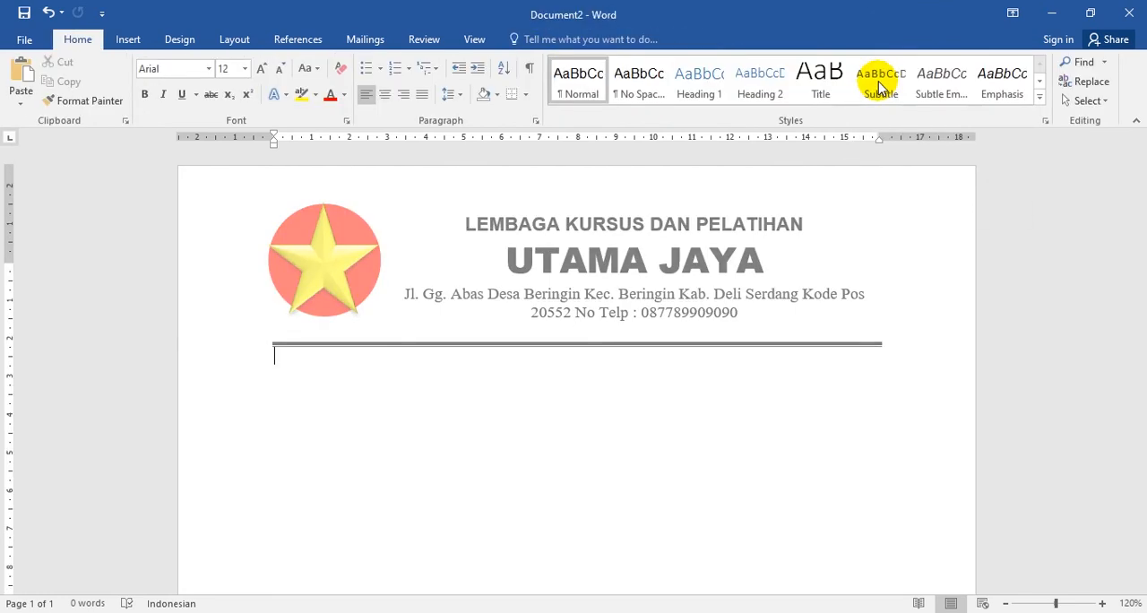
- Insert a page break to create a second page and check the letterhead on both pages
scroll(628, 415, "down", 5, "ctrl")
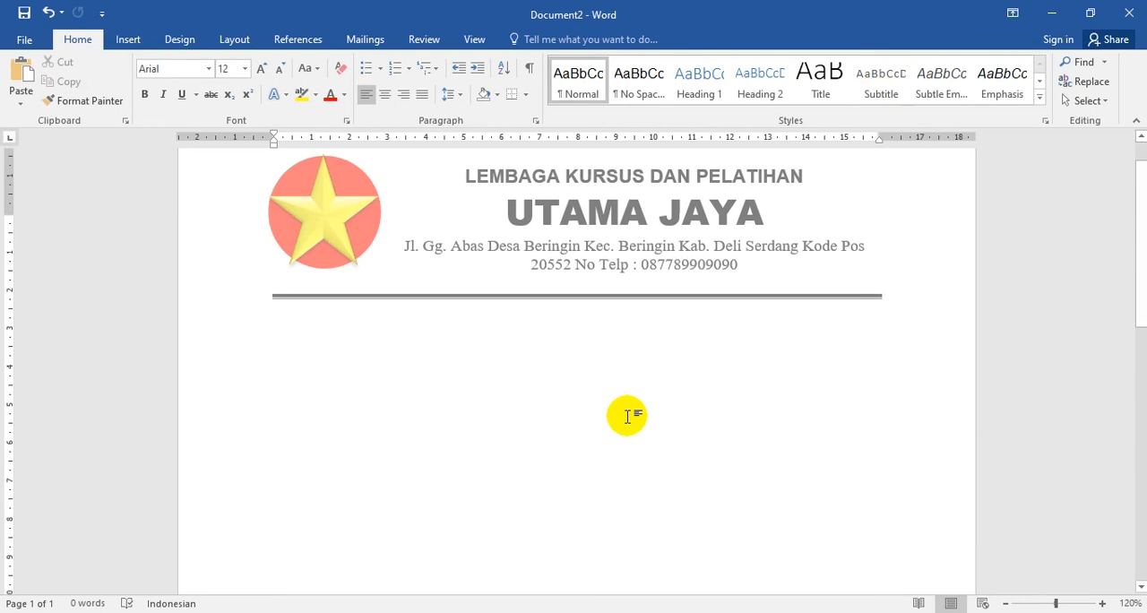
scroll(628, 415, "down", 3, "ctrl")
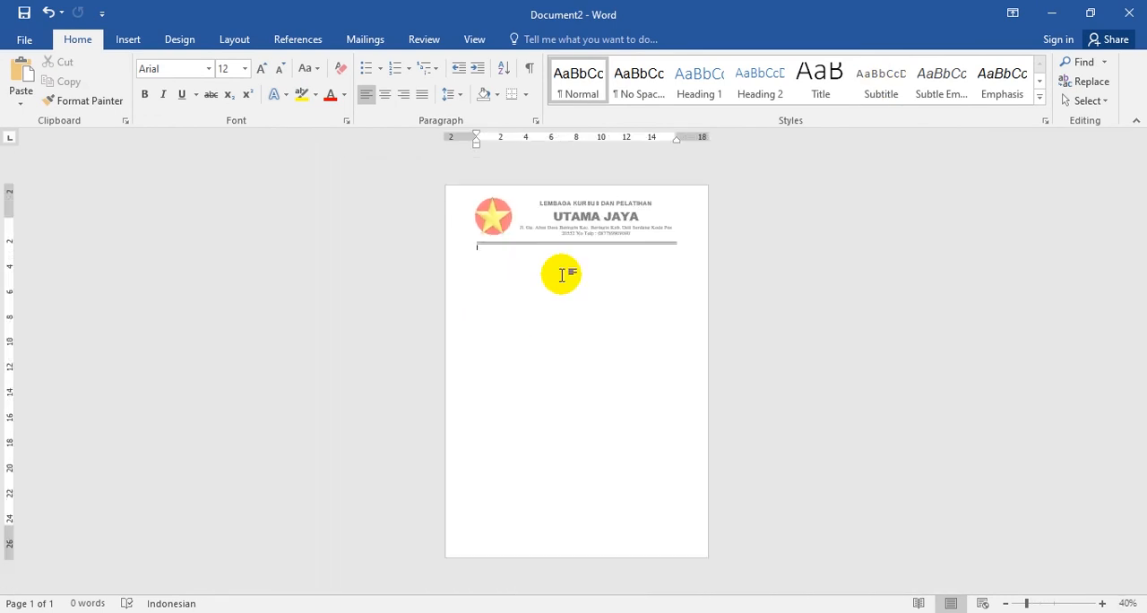
key("ctrl+Return")
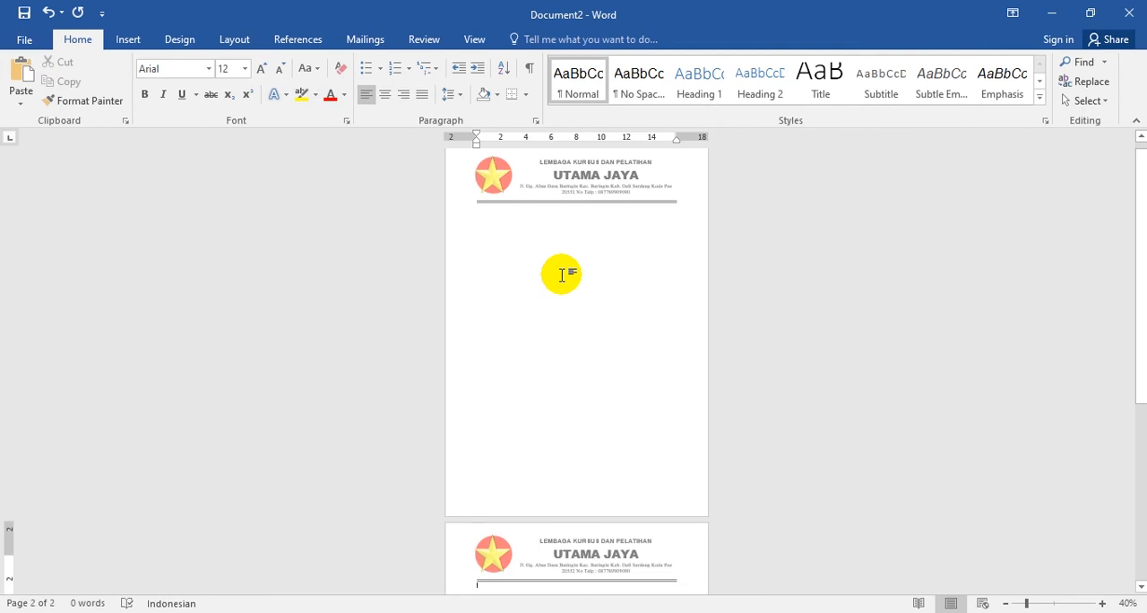
scroll(580, 502, "down", 1)
scroll(601, 549, "down", 5)
scroll(607, 544, "down", 3)
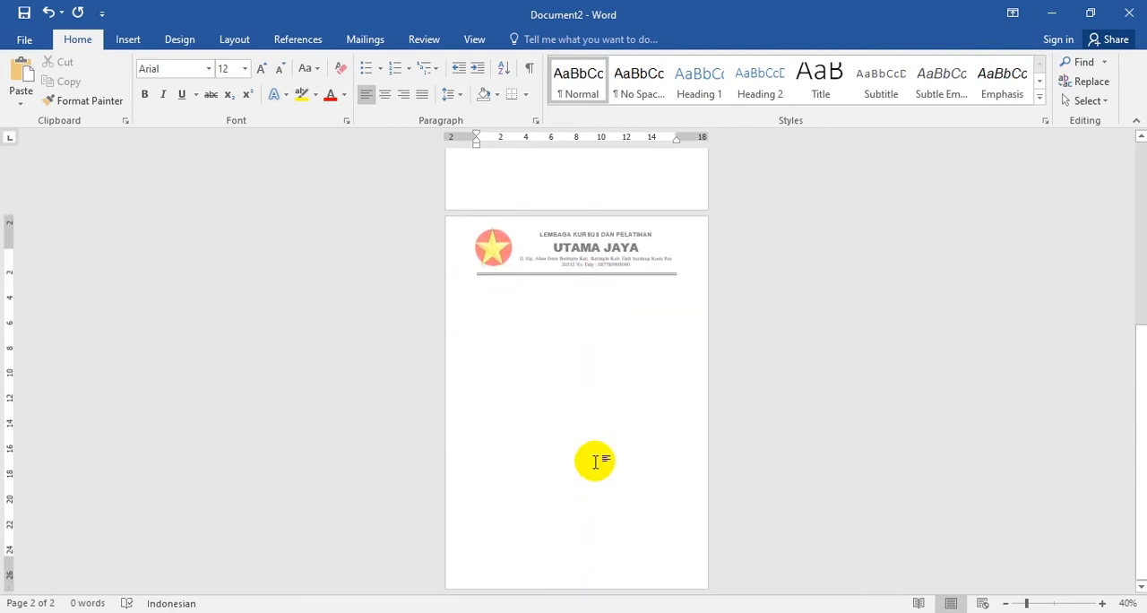
scroll(584, 486, "up", 10)
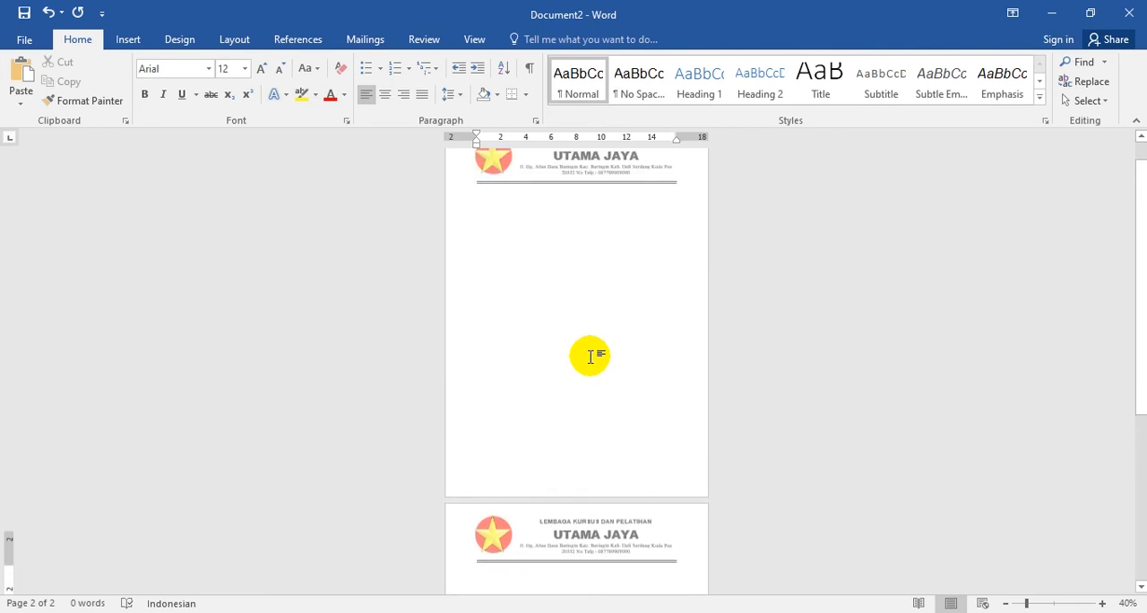